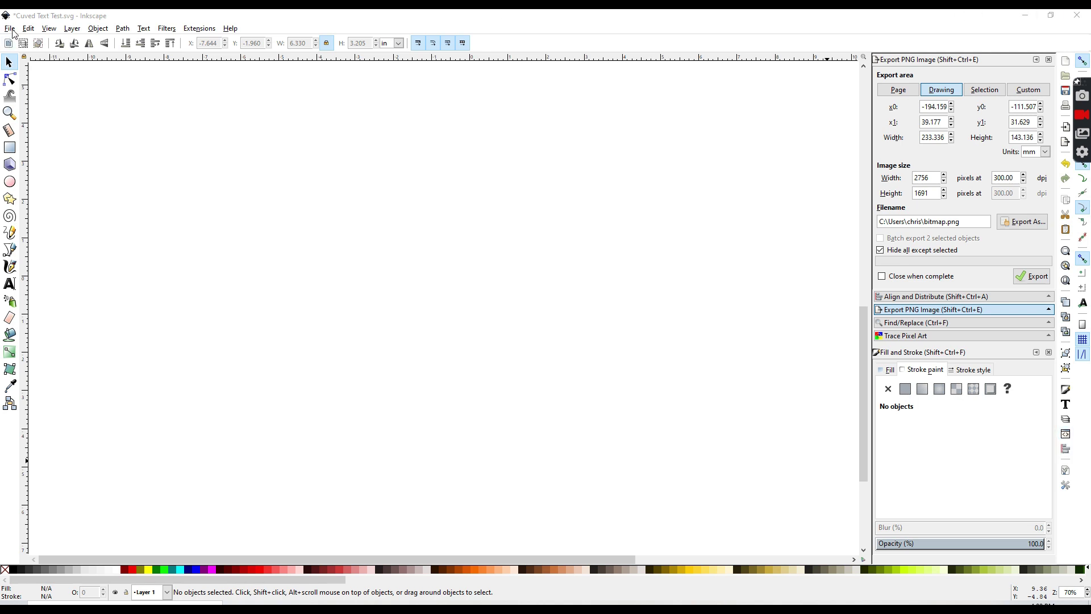
Open Document Properties and keep inches as the display unit
click(12, 30)
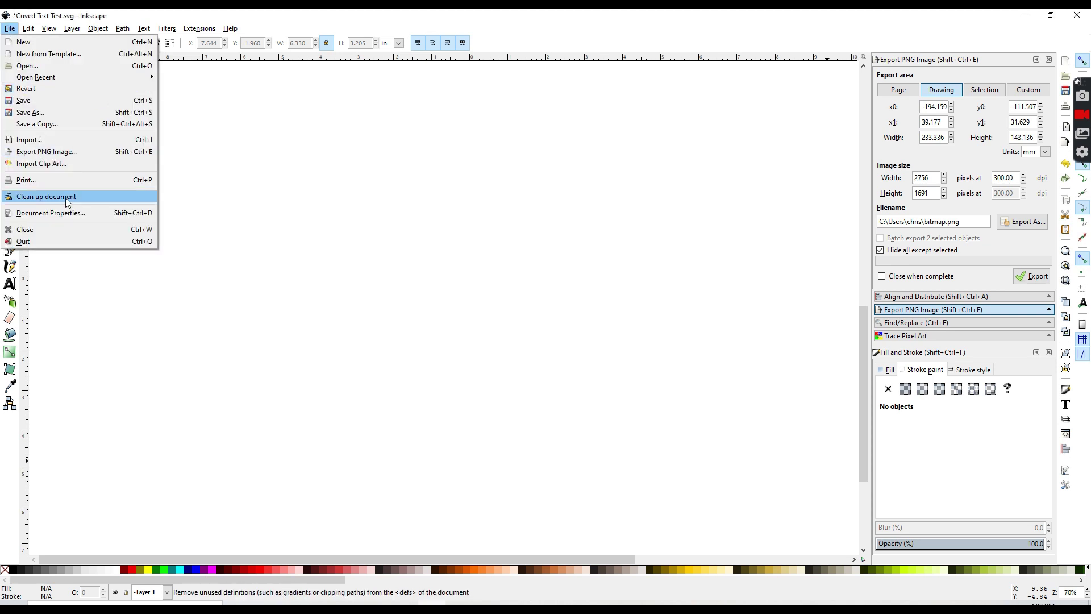
click(66, 215)
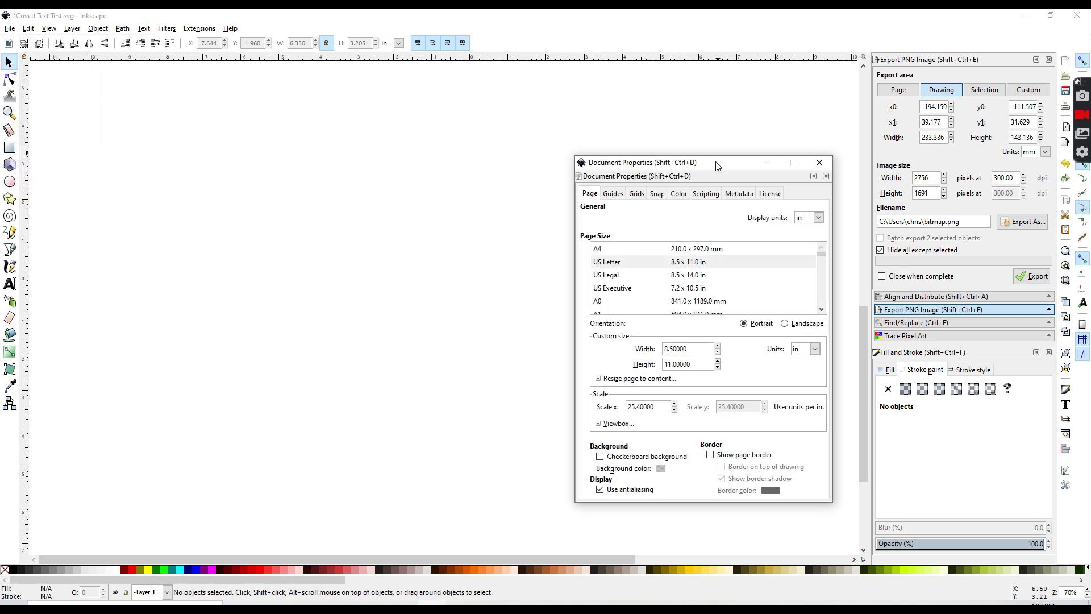
drag(719, 166, 636, 155)
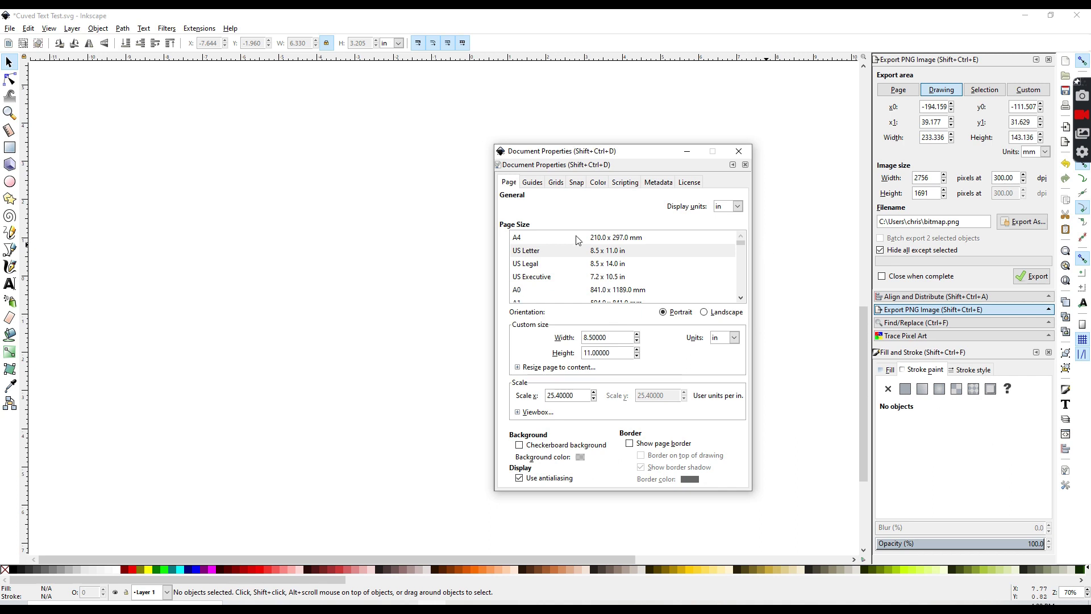
click(738, 207)
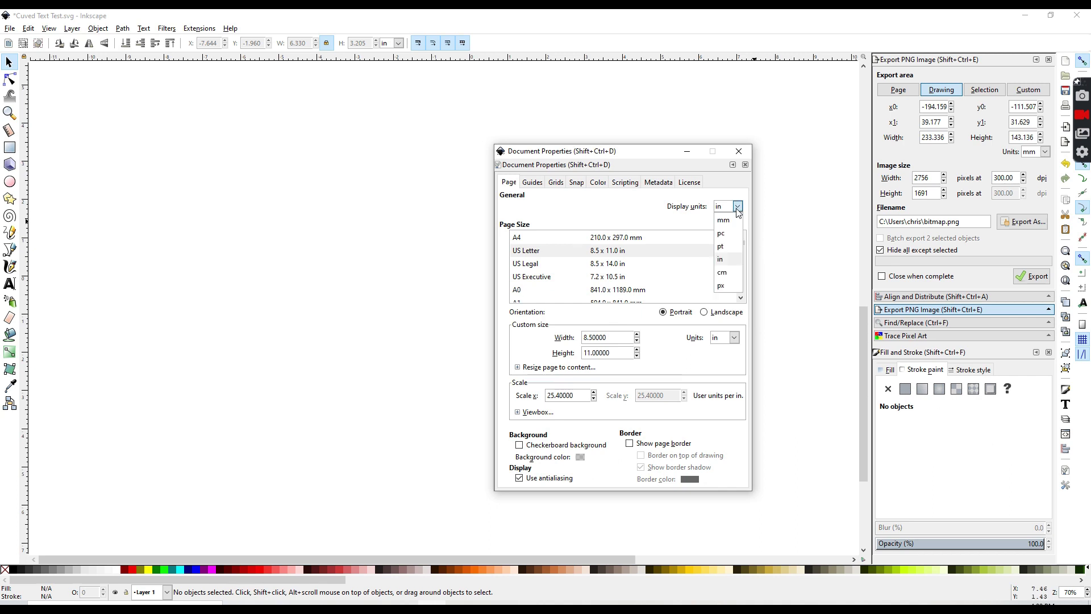
click(729, 262)
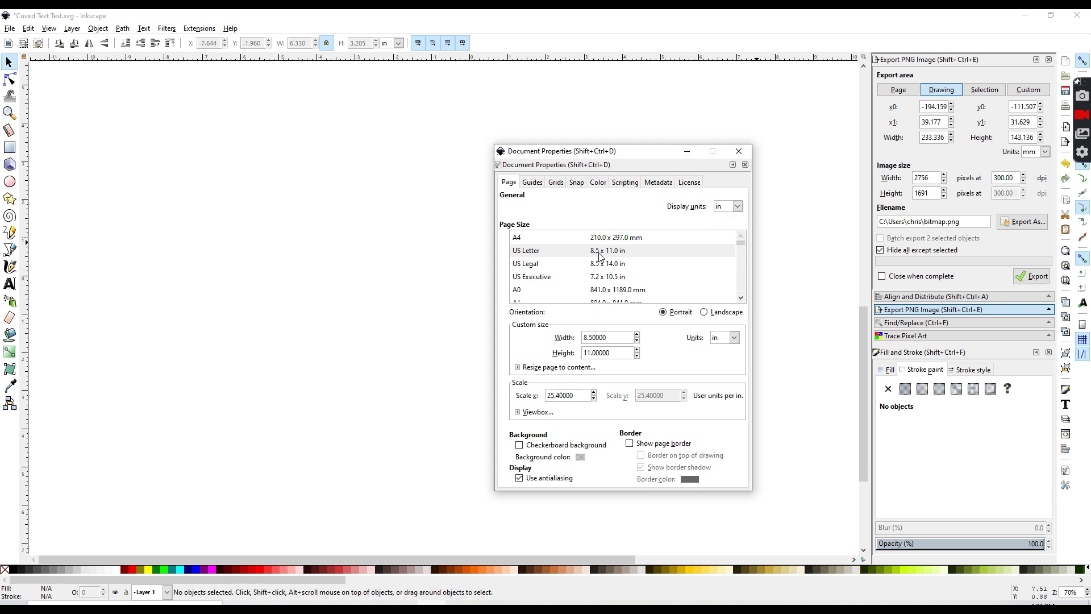
key(alt+b)
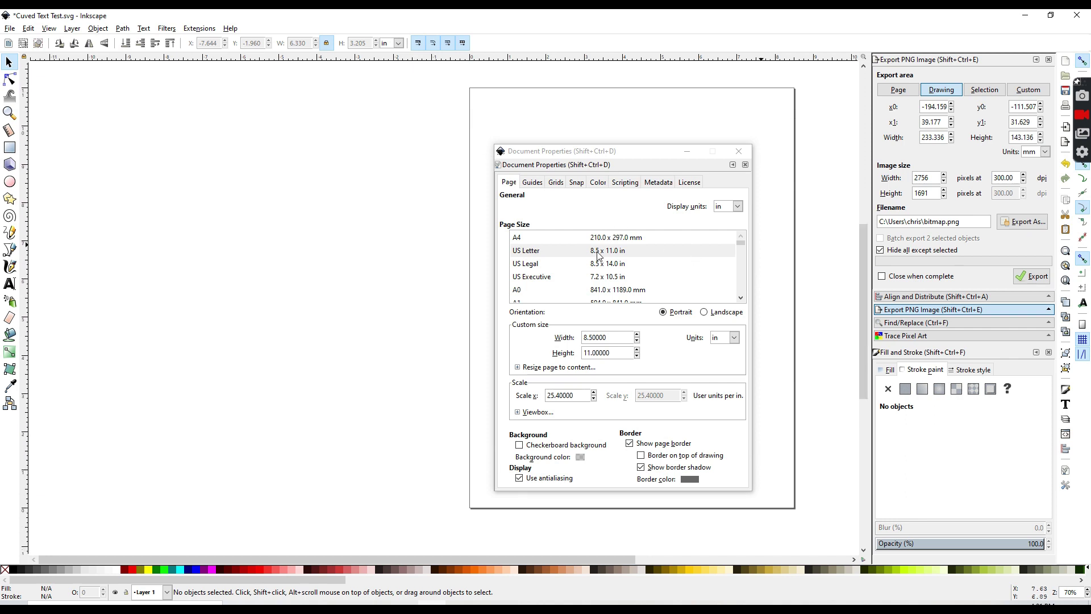
Set the page to US Legal (8.5 × 14 in) with page border and checkerboard off
click(616, 253)
click(611, 264)
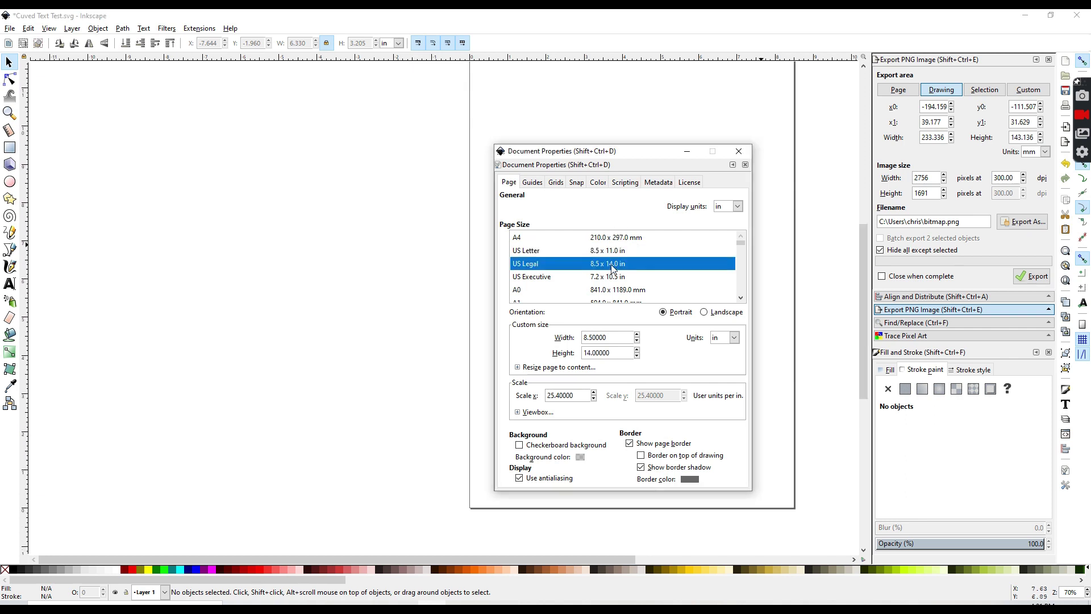
click(869, 258)
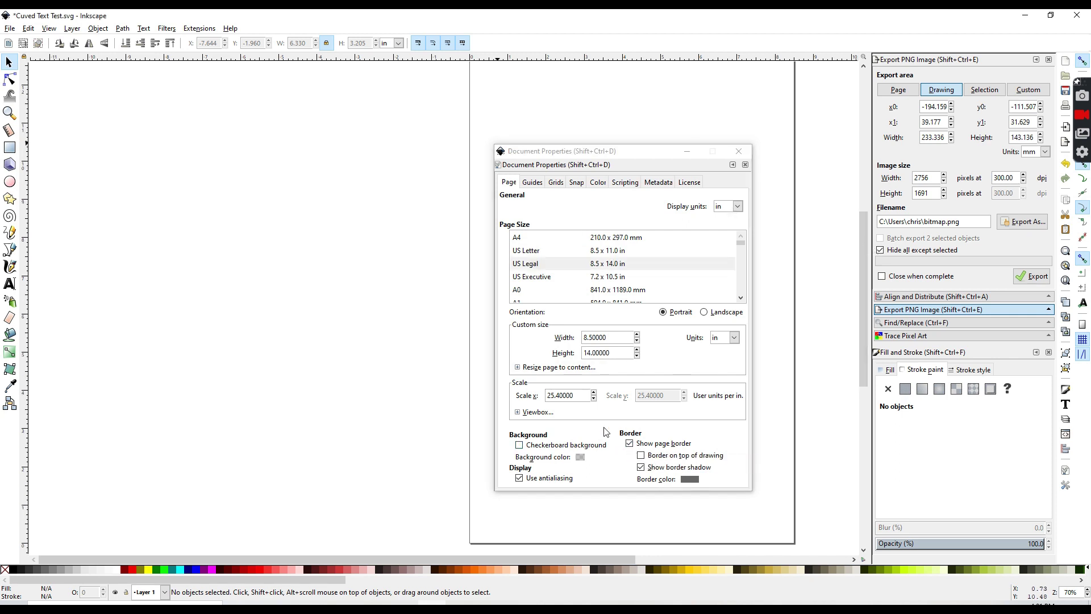
click(629, 444)
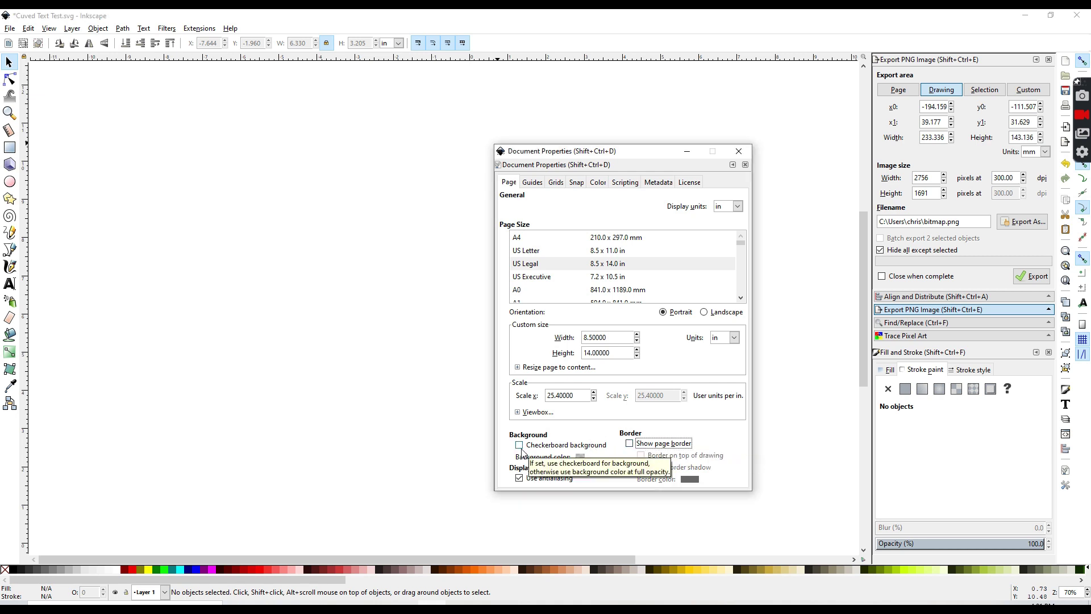
click(519, 446)
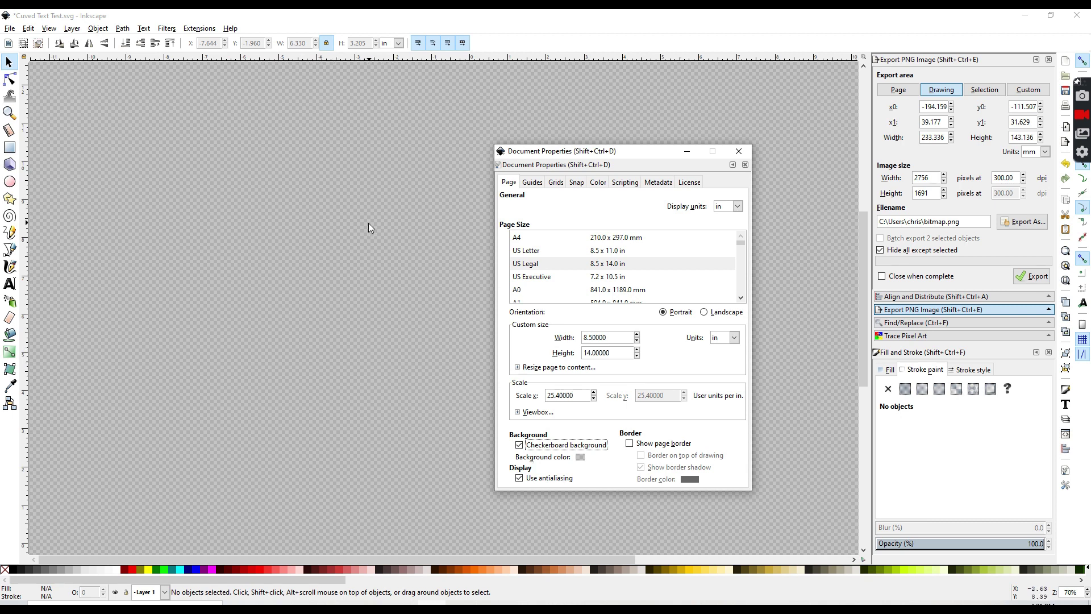
click(519, 445)
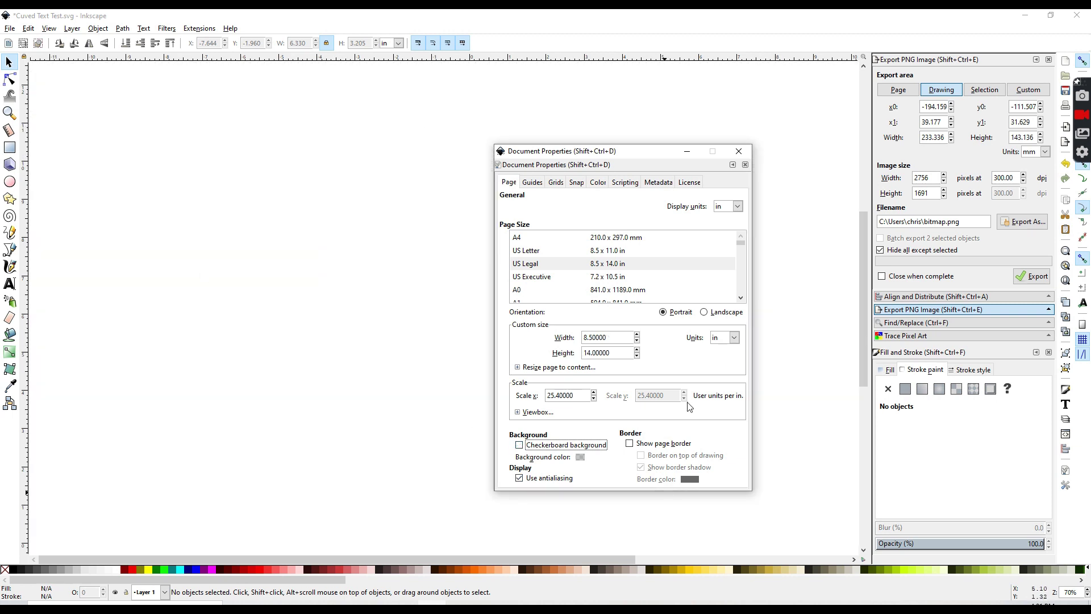
click(738, 153)
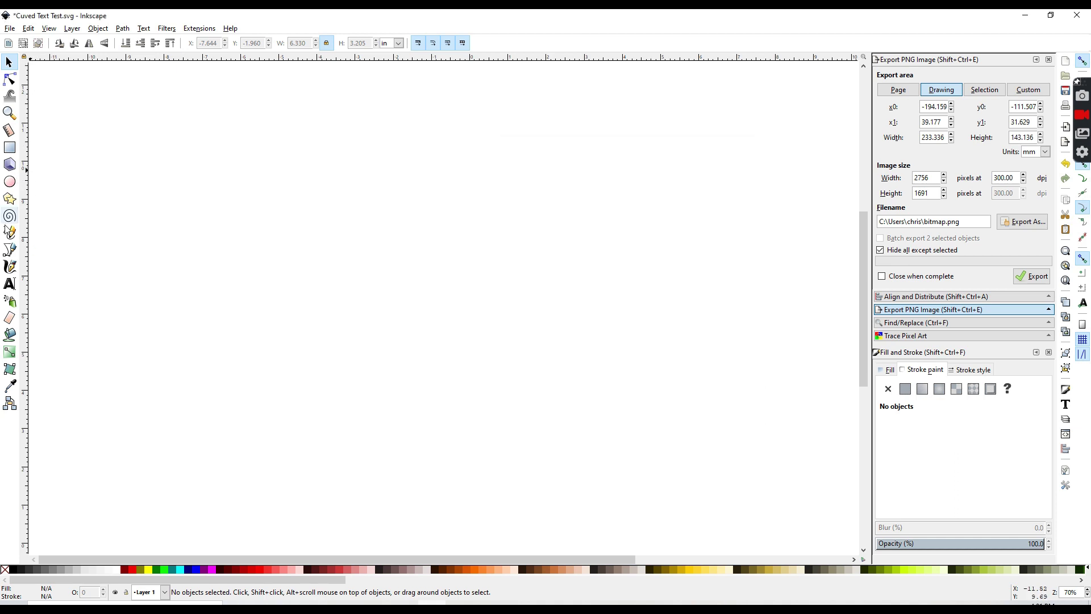
Draw a black circle with the Ellipse tool and resize it to 12 × 12 in
click(9, 186)
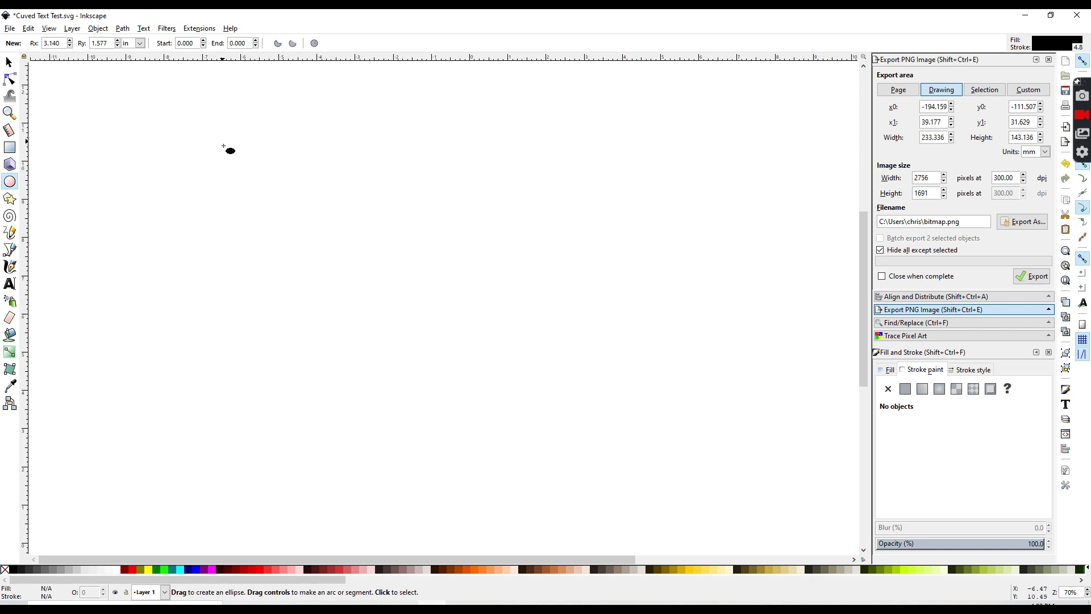
mouse_move(223, 147)
mouse_down()
mouse_move(484, 415)
mouse_move(555, 451)
mouse_up()
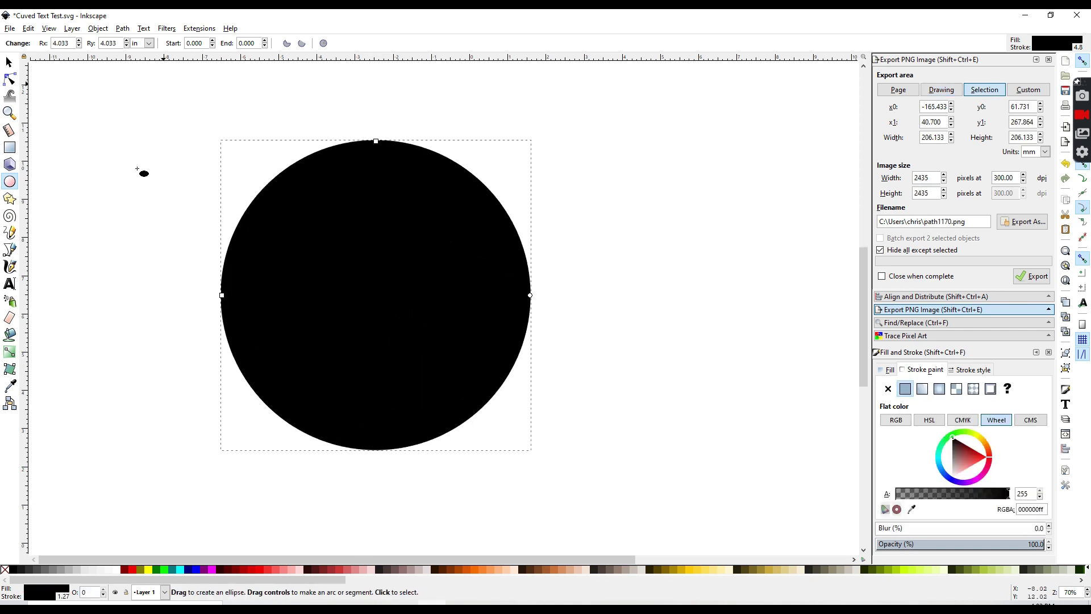
key(s)
drag(295, 288, 376, 305)
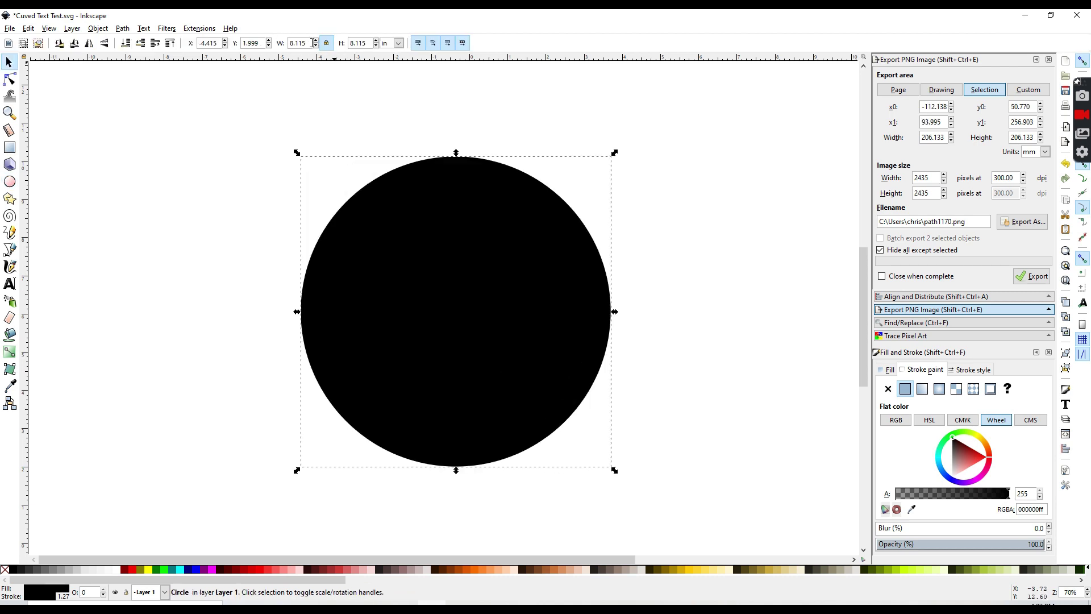
key(ctrl+a)
text(12)
key(Return)
key(minus)
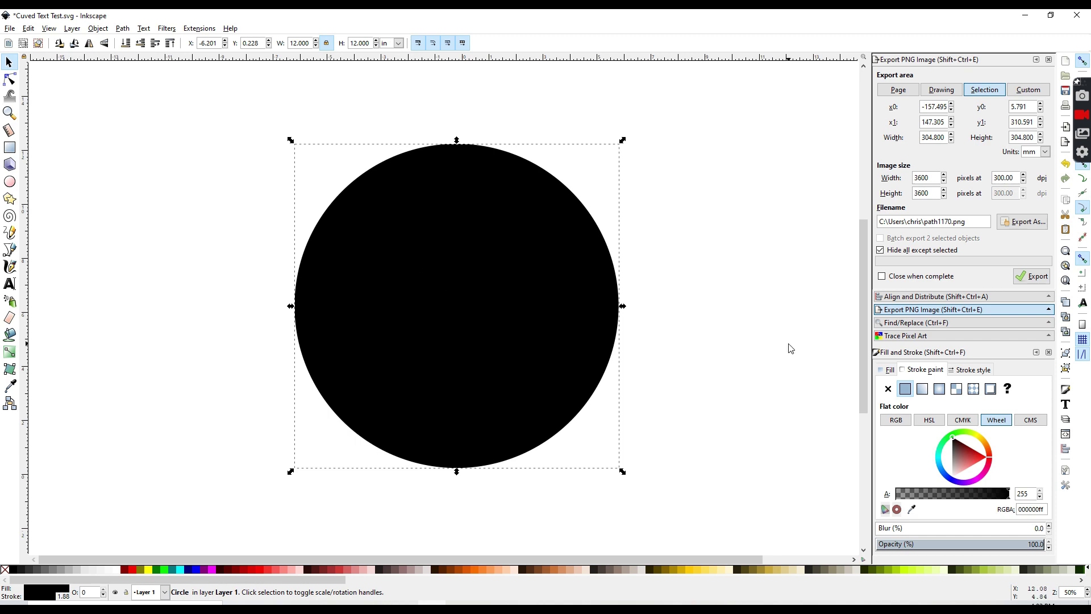
Remove the circle's fill in the Fill and Stroke settings
click(99, 31)
click(103, 73)
click(885, 368)
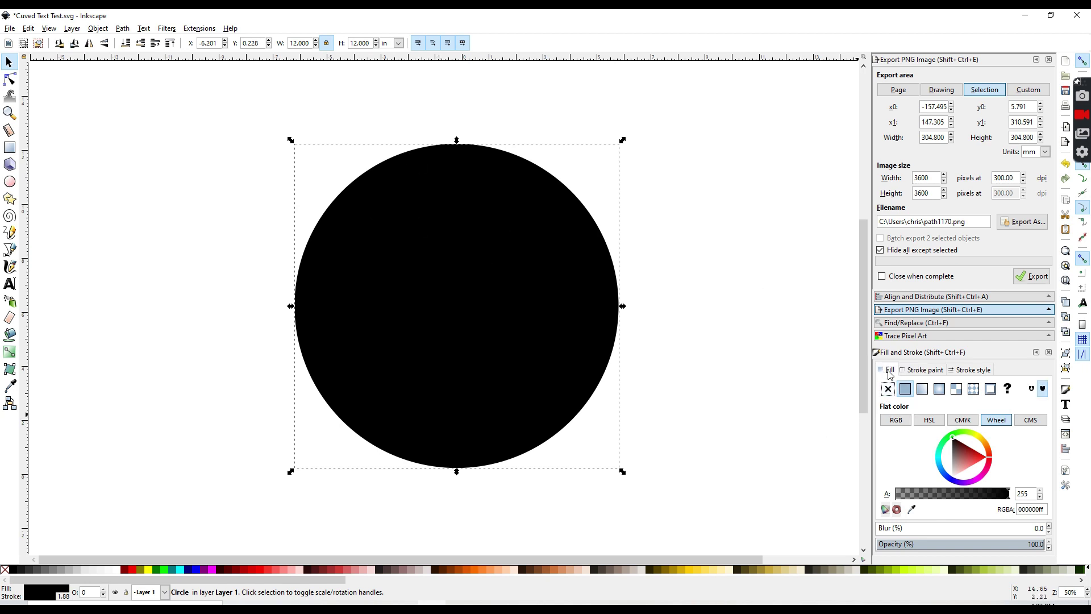
click(887, 390)
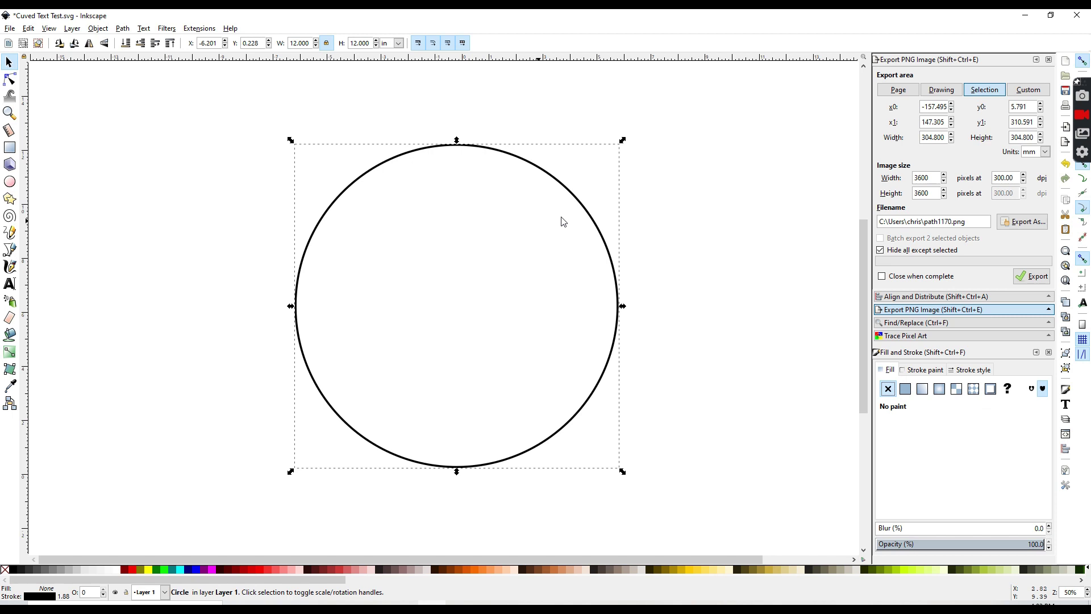
Give the circle a black 0.05 in outline and nudge it down and left
click(933, 369)
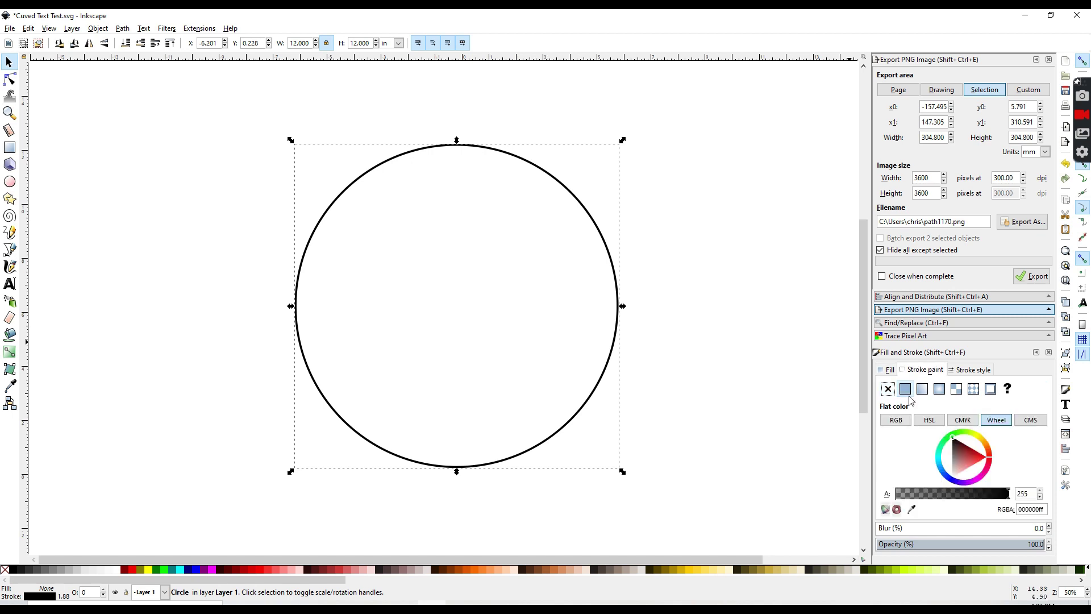
click(889, 389)
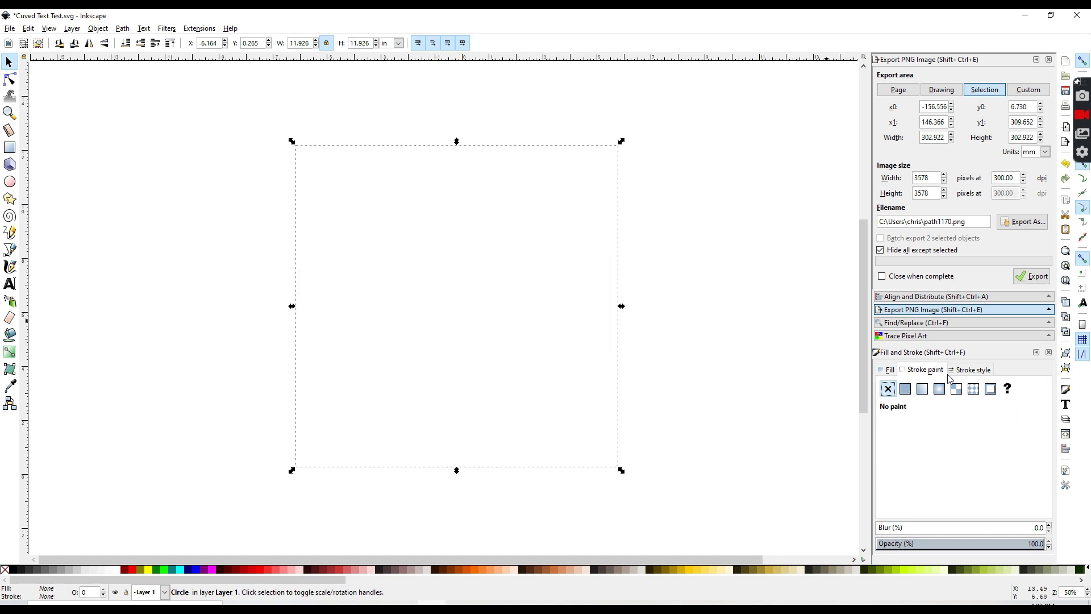
click(905, 391)
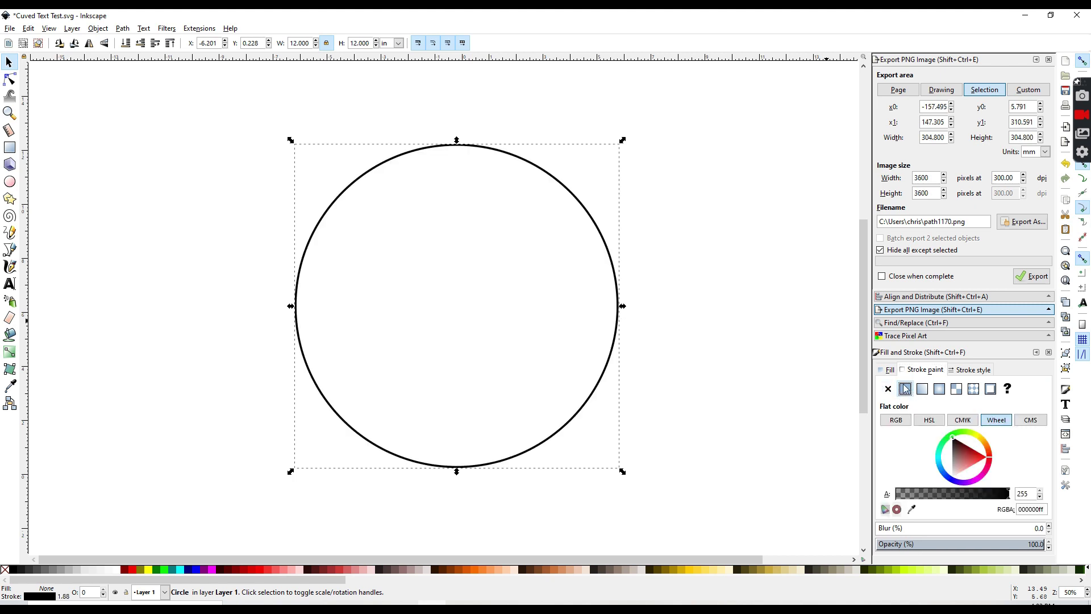
click(969, 370)
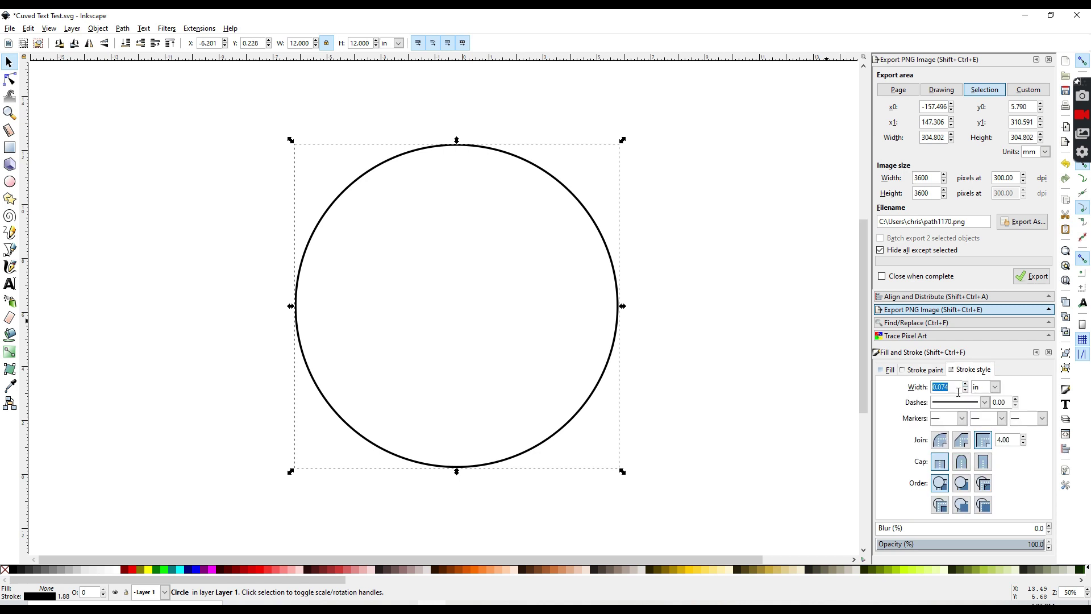
click(949, 388)
key(Return)
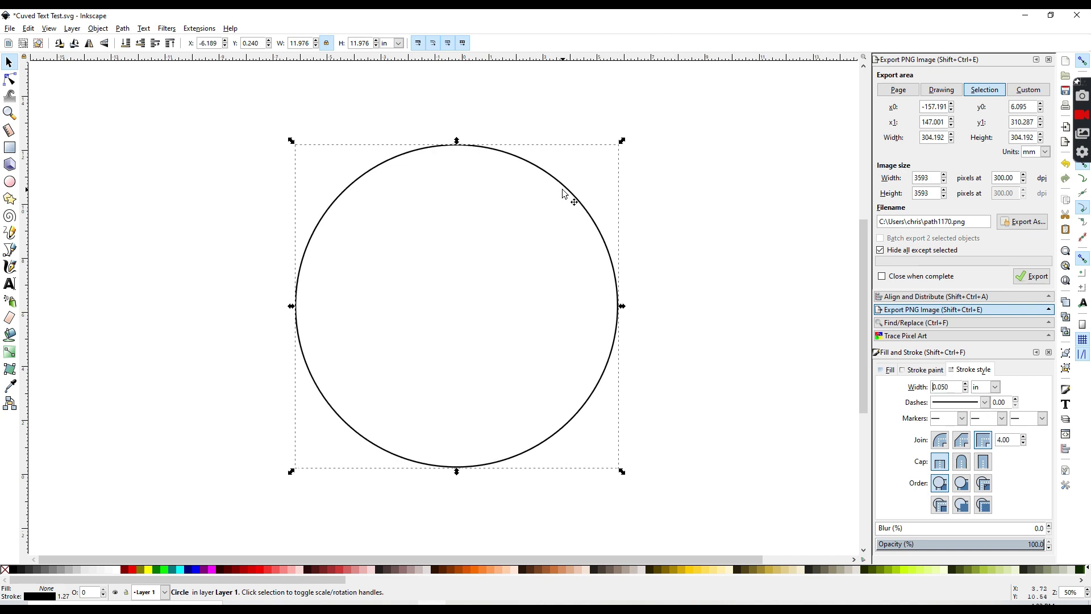
drag(562, 193, 546, 275)
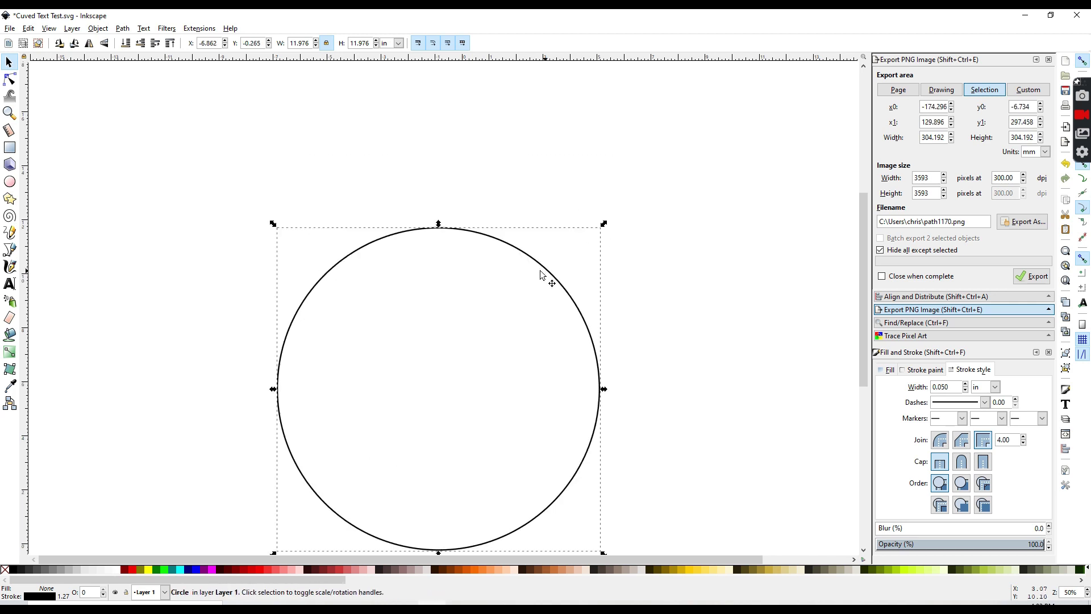
Type 'Curve Text Feature' above the circle and widen it to 12 in
click(9, 284)
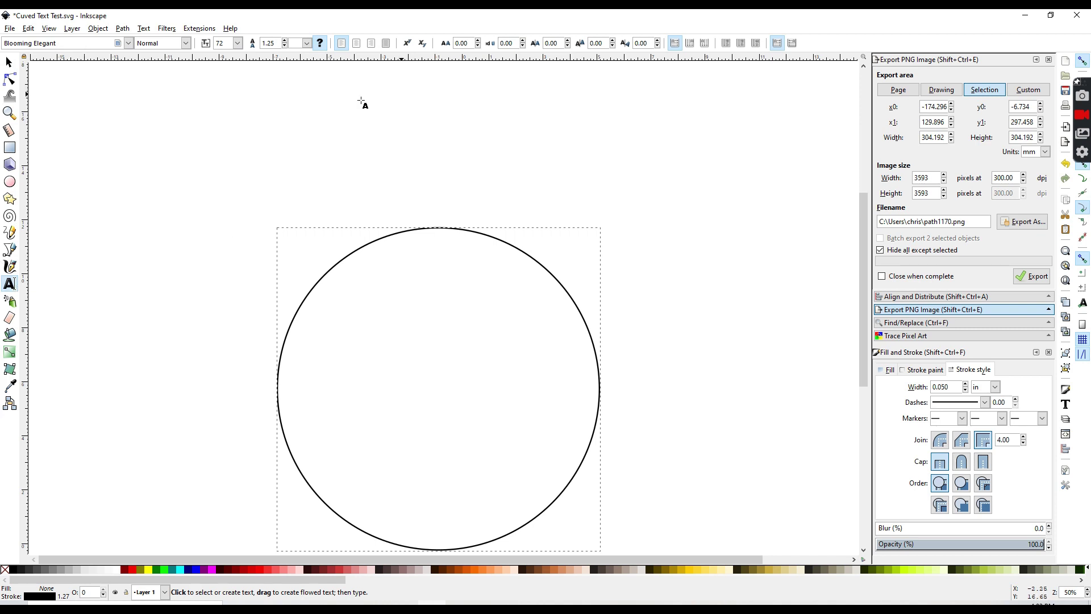
click(281, 139)
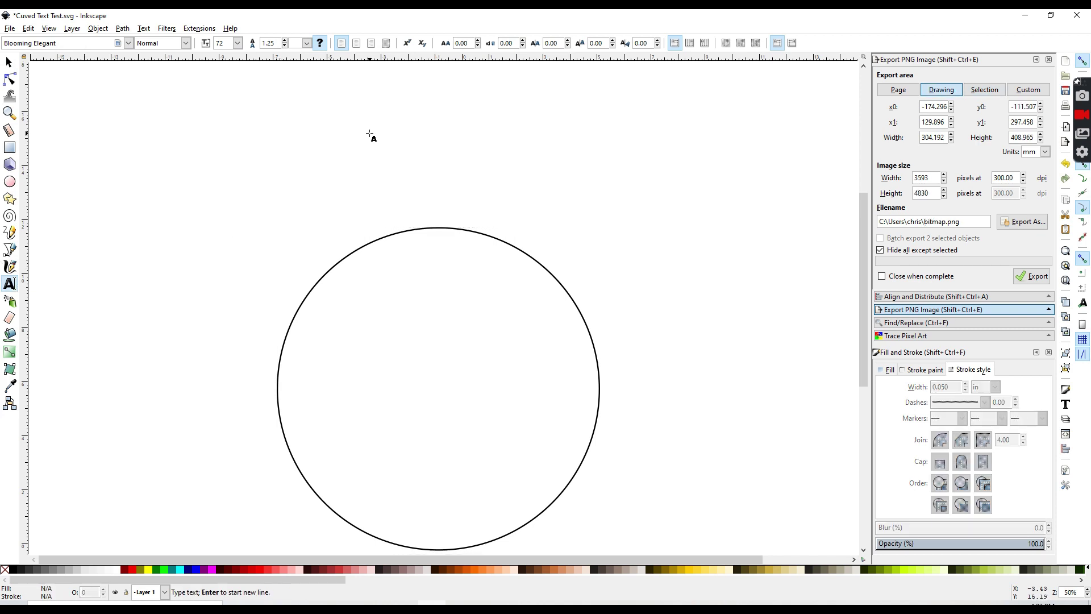
text(Curve Text Feature)
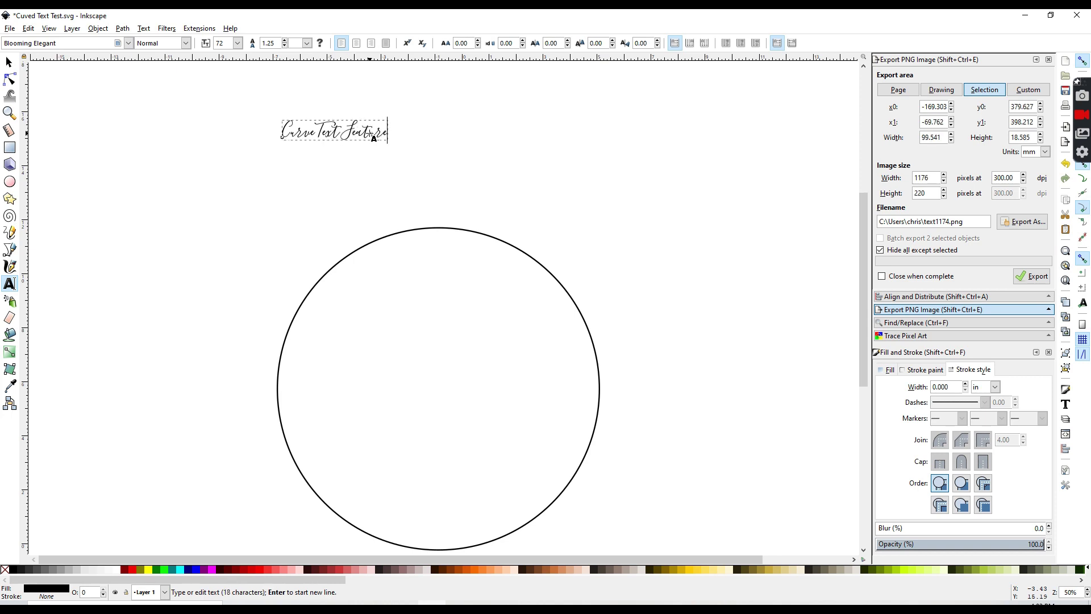
key(F1)
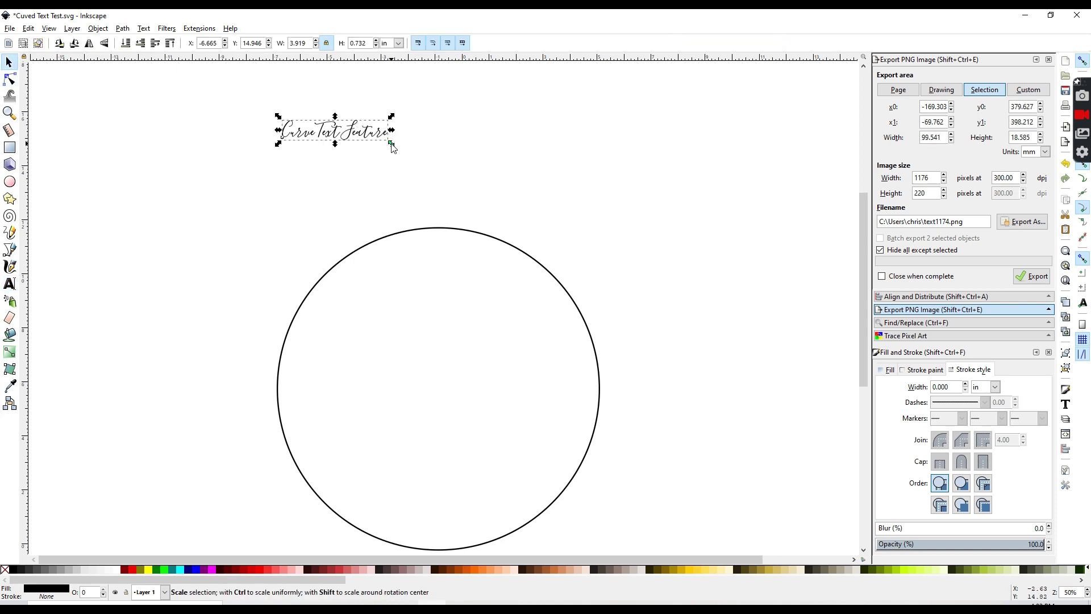
double_click(301, 43)
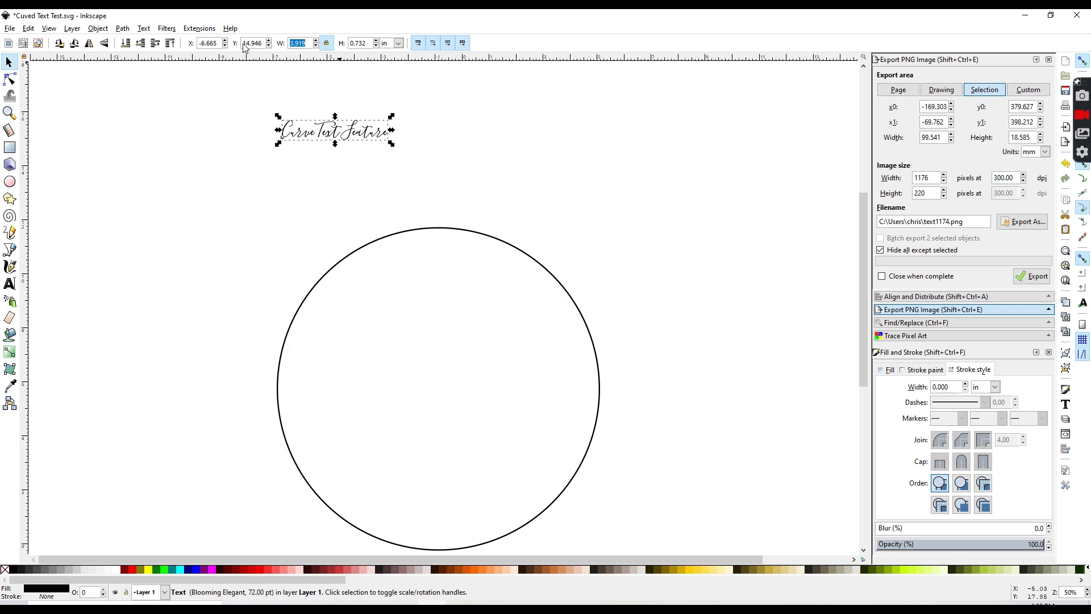
text(12)
key(Return)
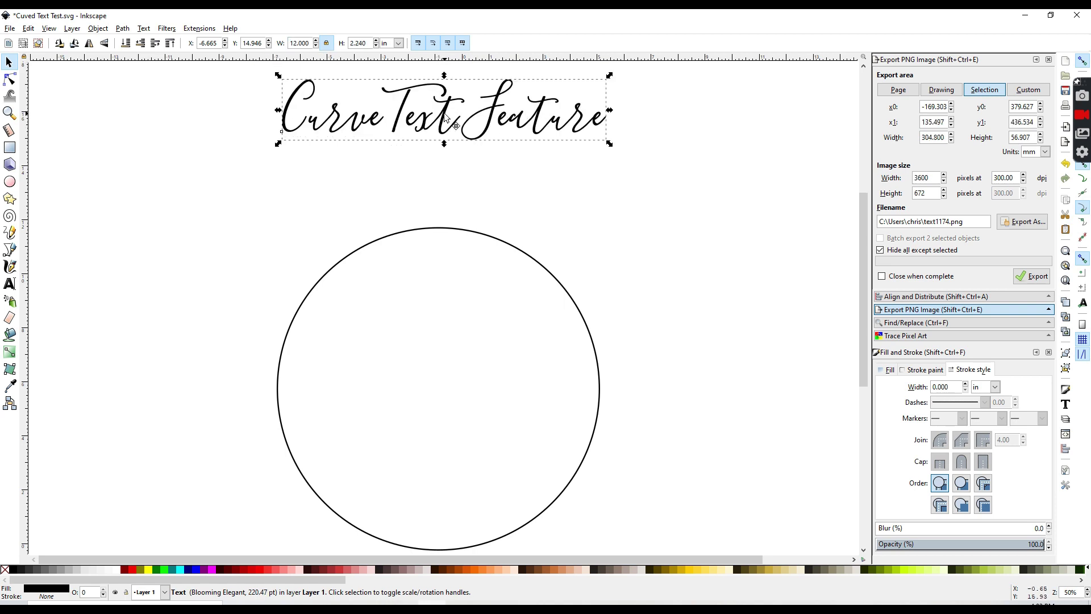
Select the text with the circle and apply Text > Put on Path
drag(452, 122, 444, 207)
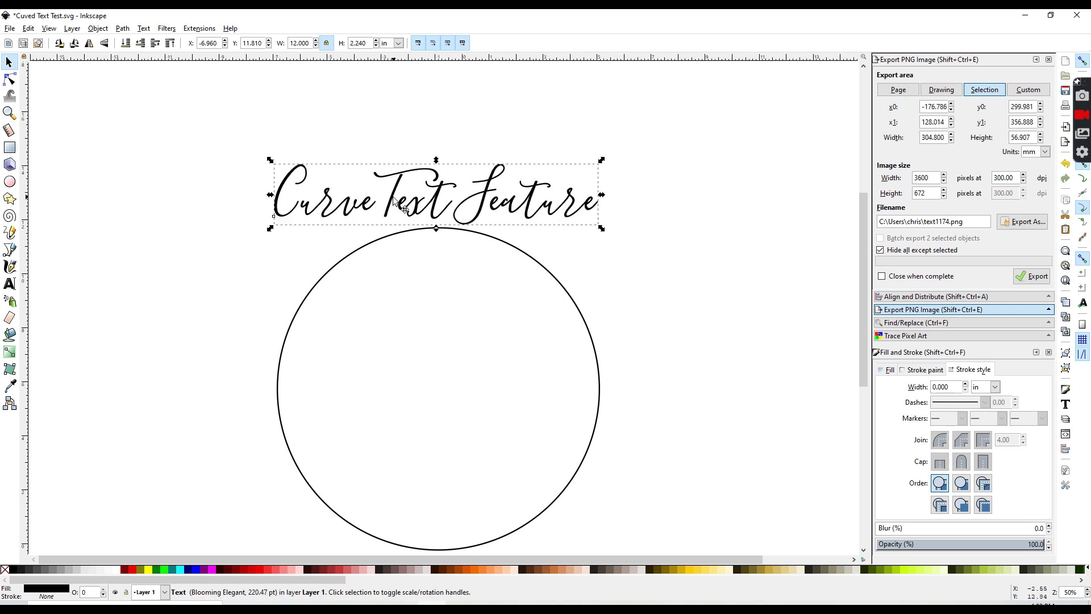
shift+click(346, 265)
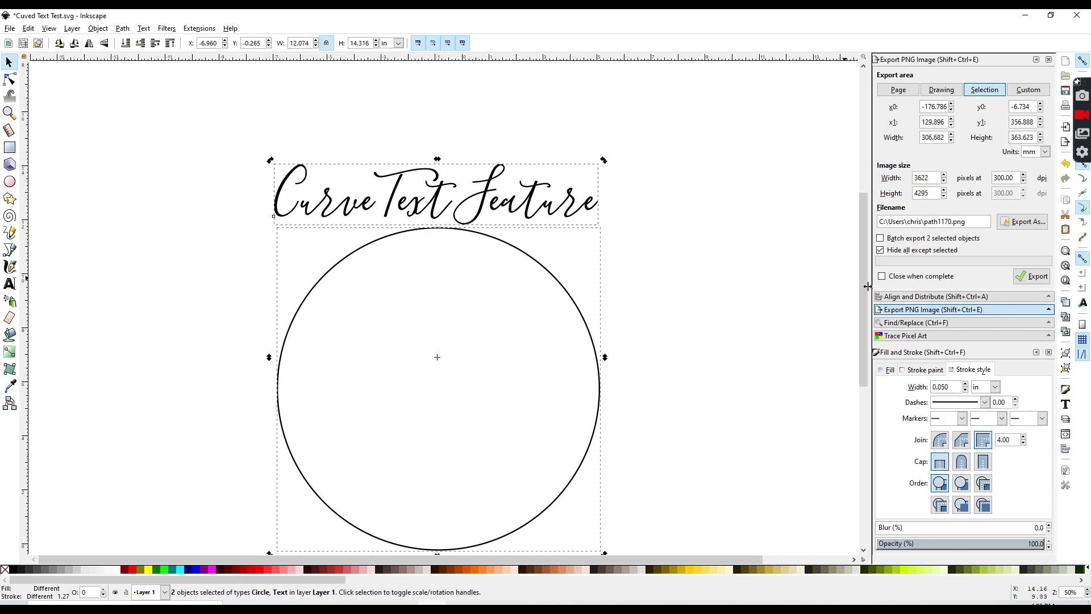
scroll(867, 286, down, 1)
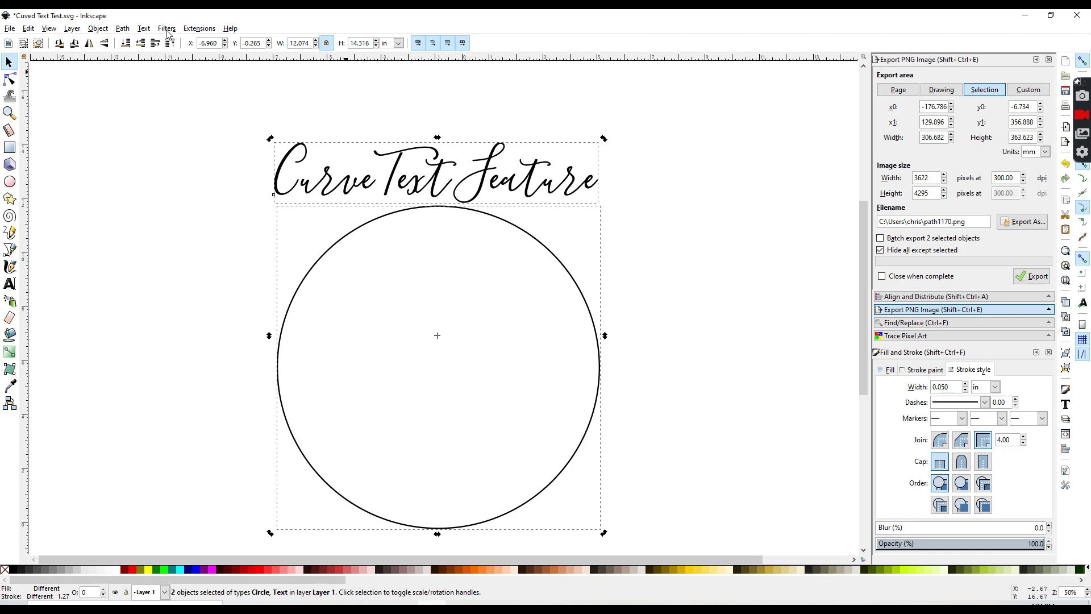
click(144, 28)
click(159, 78)
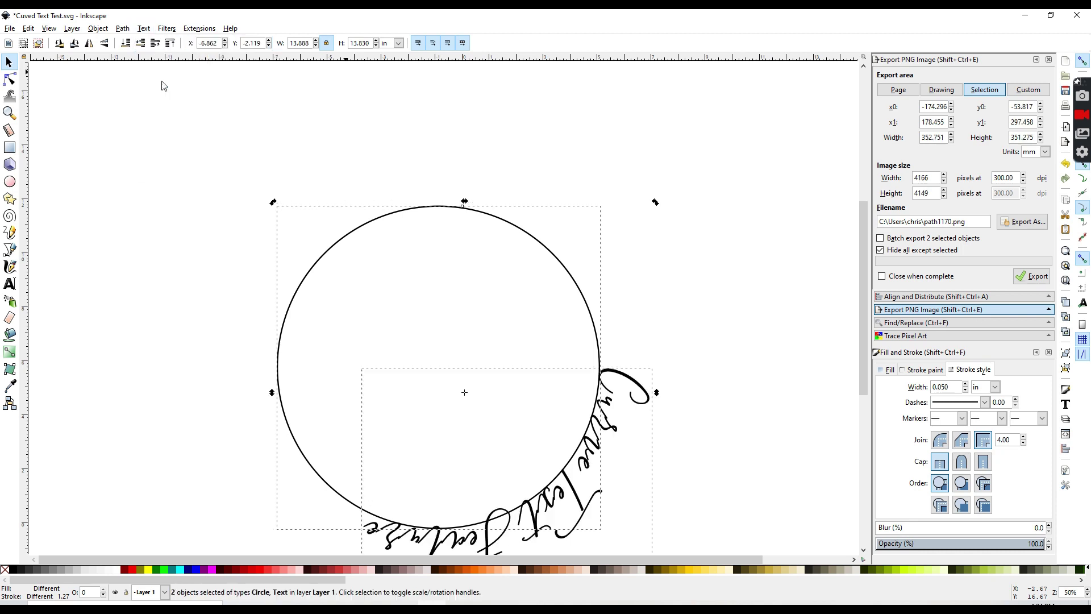
Rotate the curved text about 39° and drag it over the circle's top
scroll(867, 327, down, 2)
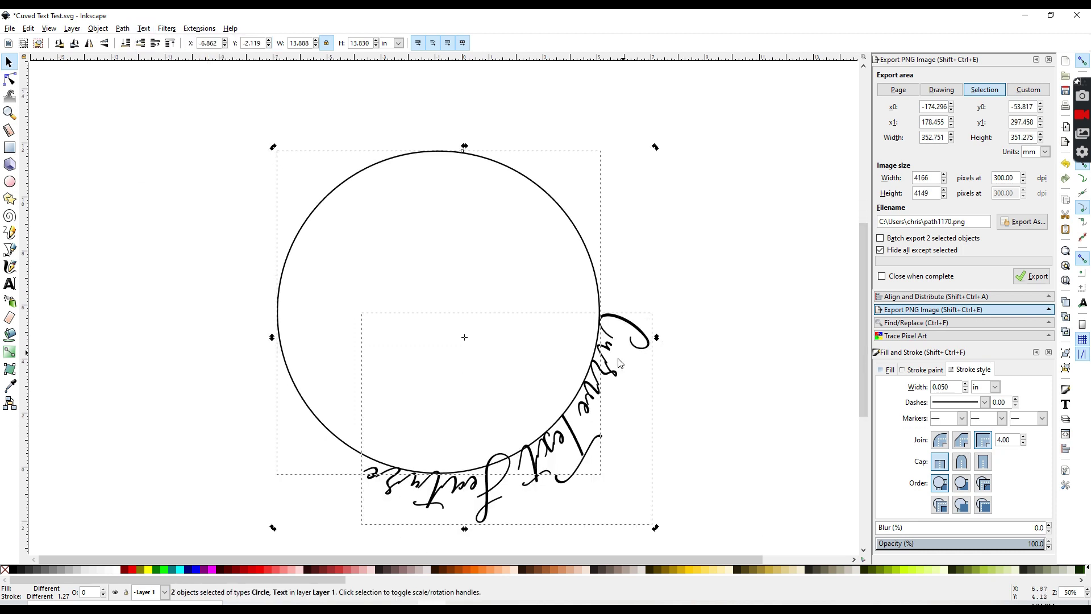
click(755, 261)
click(641, 334)
drag(640, 334, 630, 313)
click(630, 313)
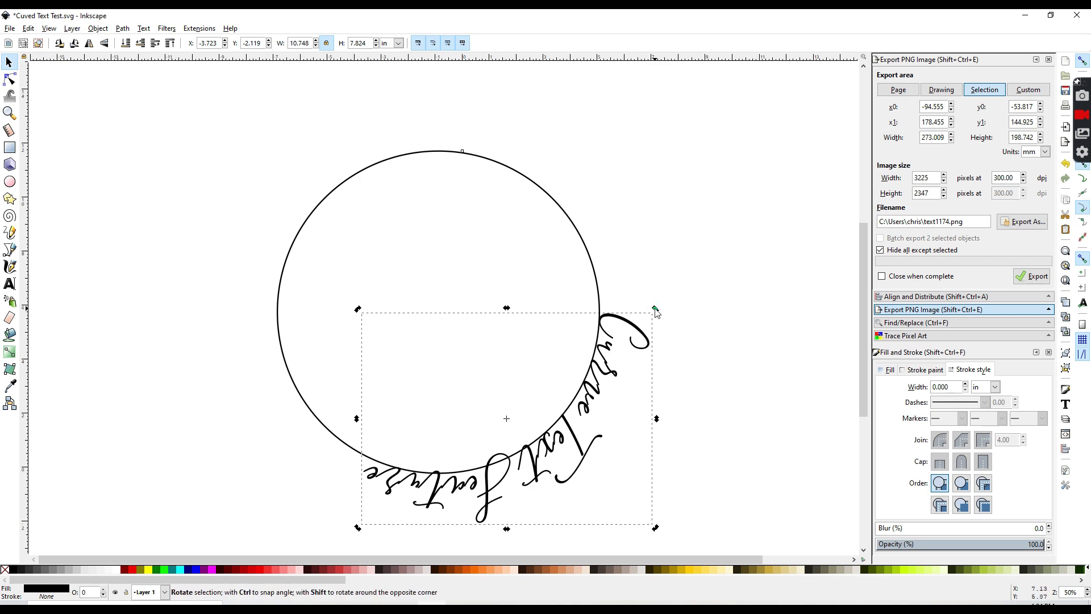
drag(656, 311, 379, 426)
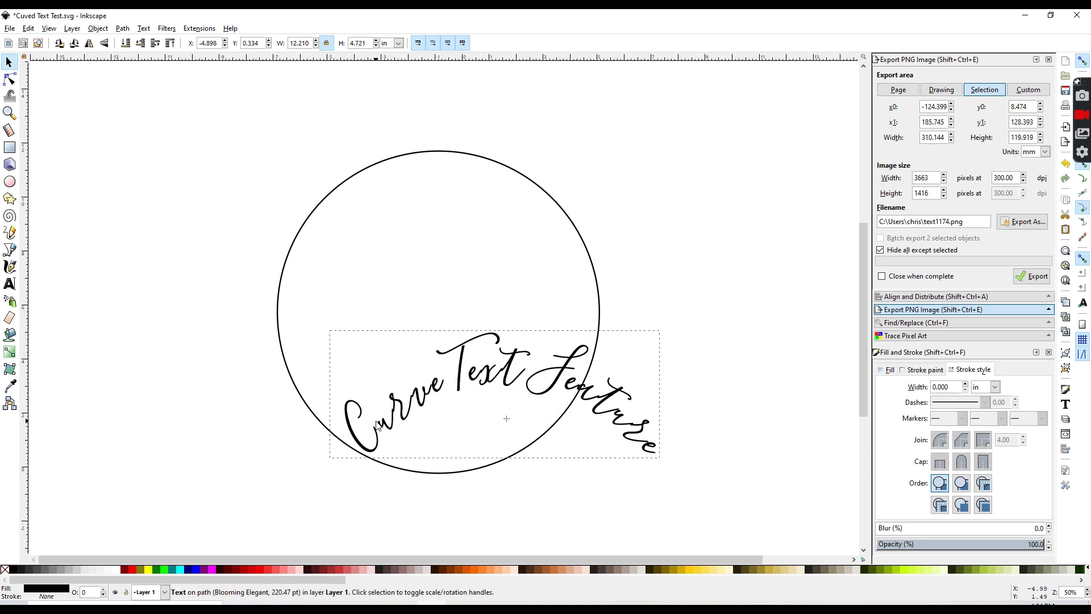
drag(514, 368, 446, 122)
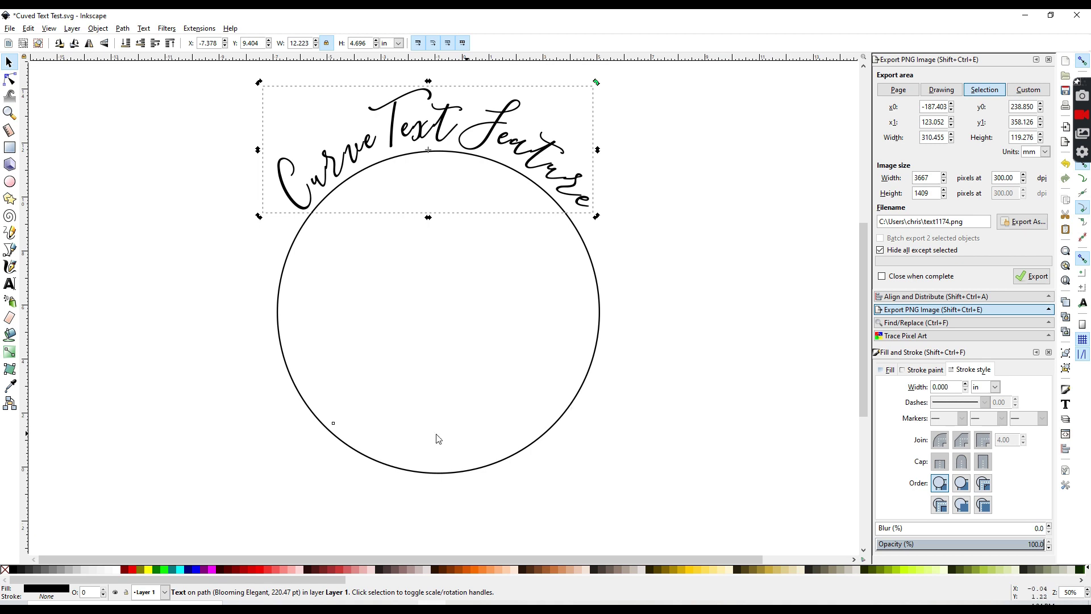
Delete the circle and shift the text, then undo with Ctrl+Z
click(589, 385)
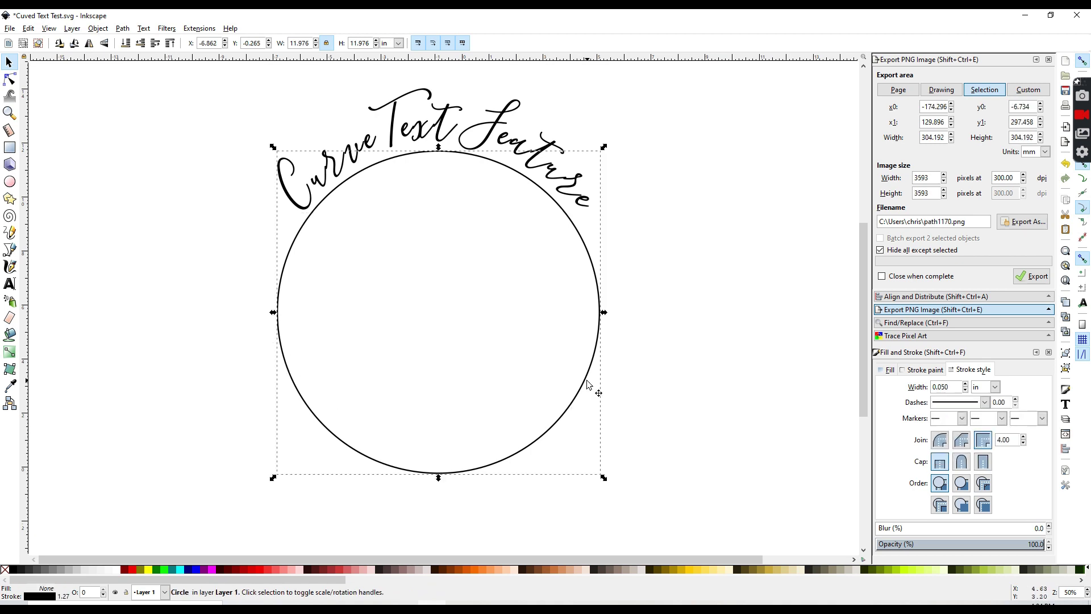
key(Delete)
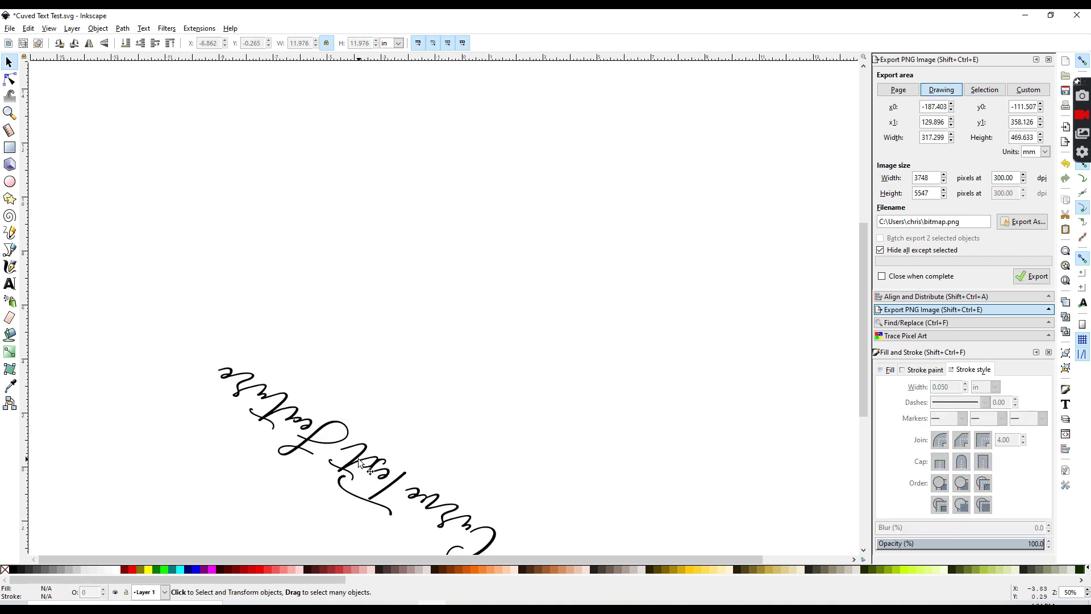
drag(358, 458, 413, 404)
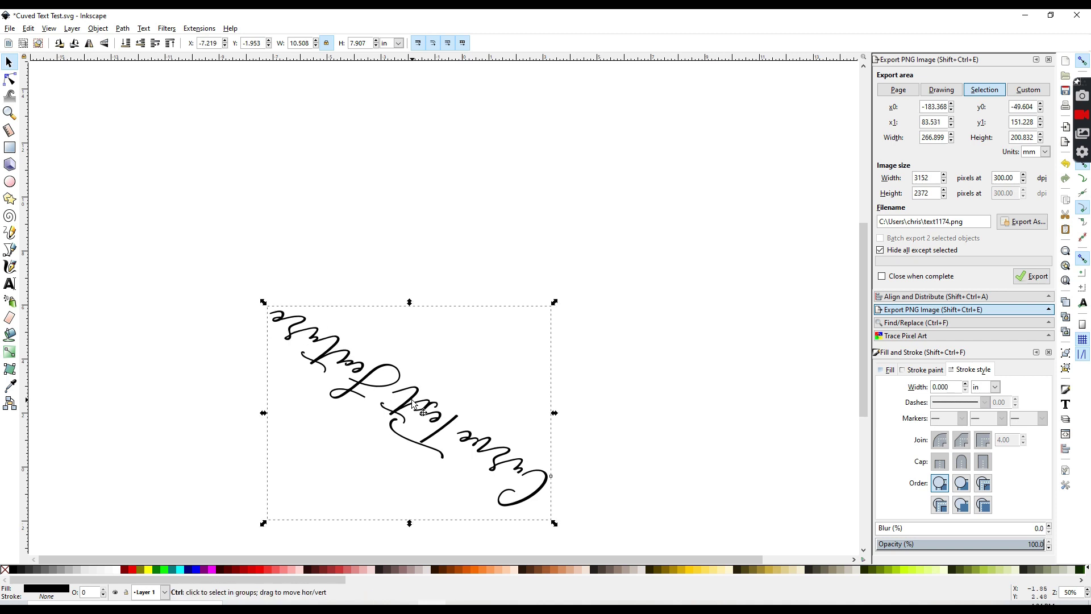
key(ctrl+z)
key(ctrl+z)
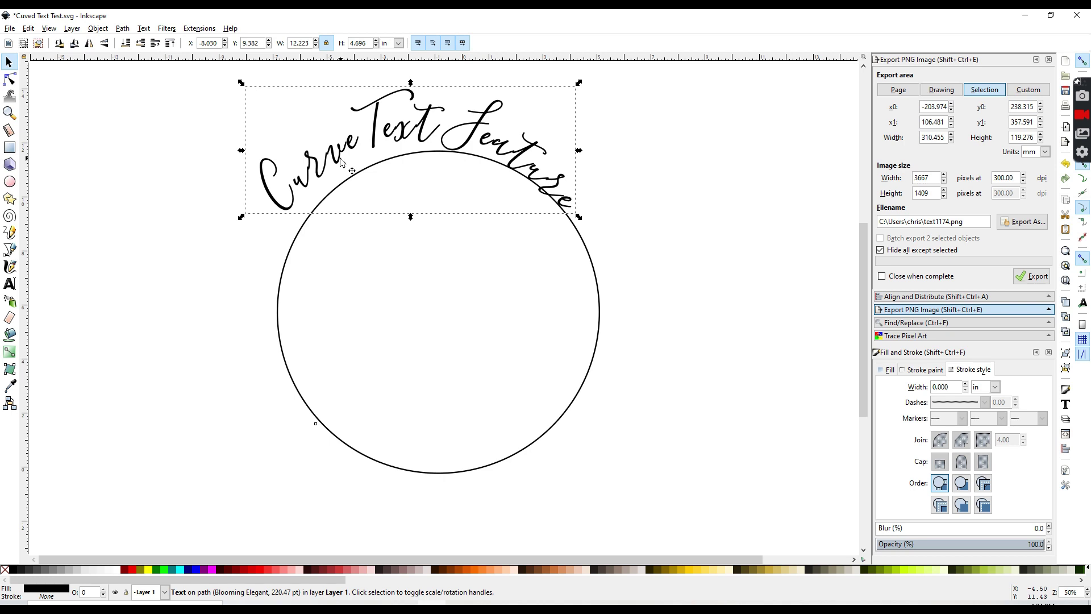
key(t)
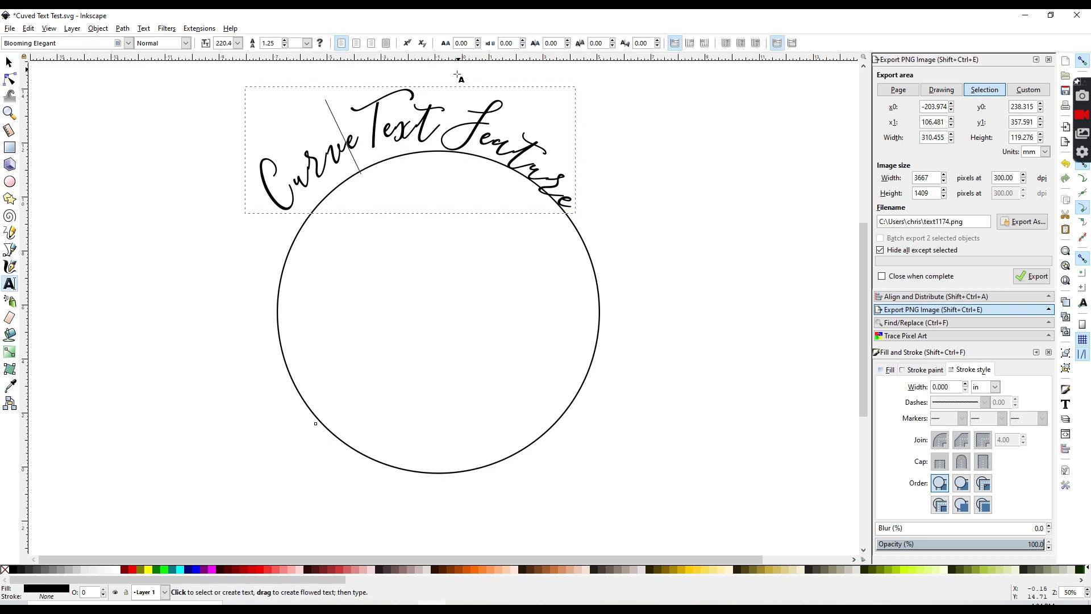
Set the curved text's font to Cami Rae and shift it slightly right
click(129, 43)
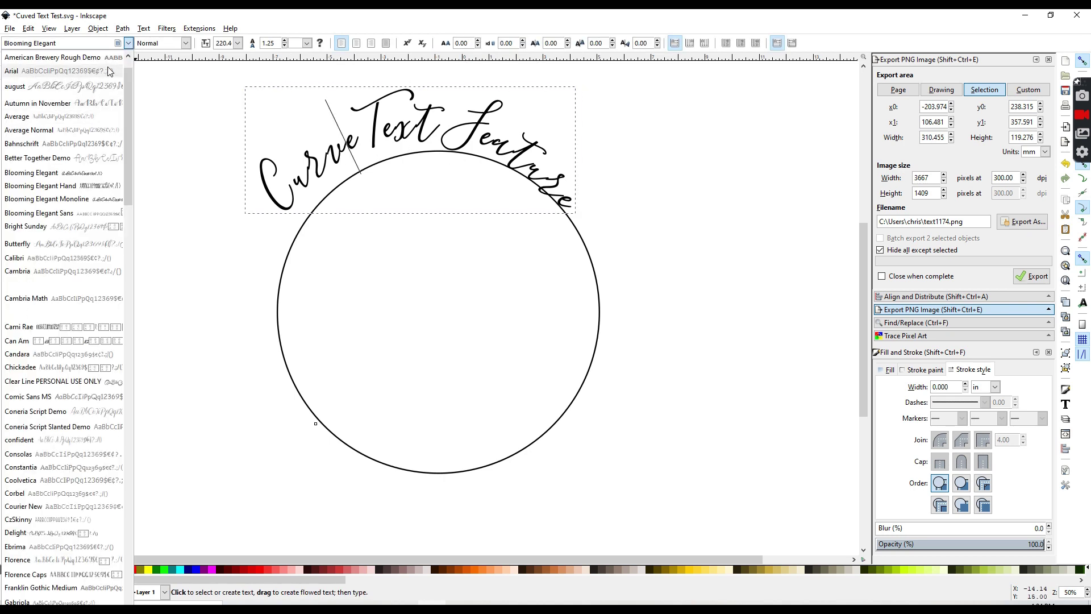
click(80, 72)
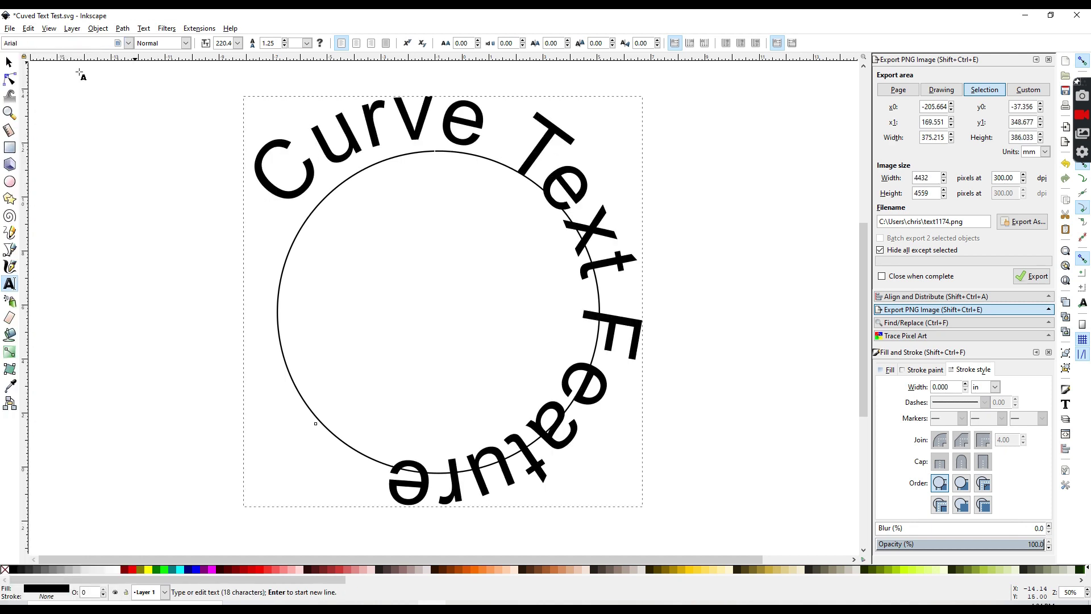
click(128, 44)
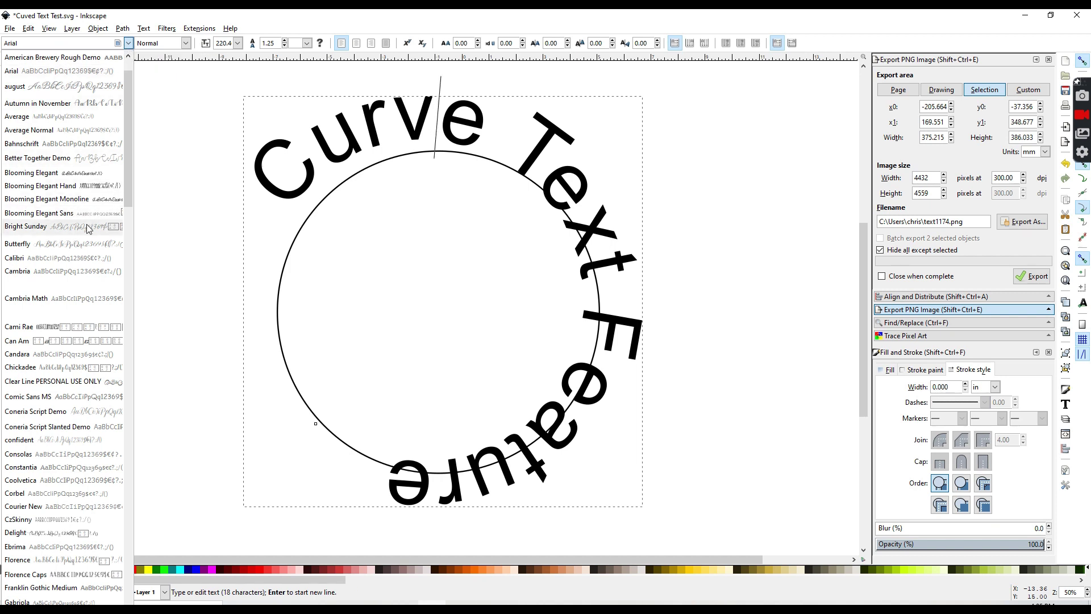
click(68, 327)
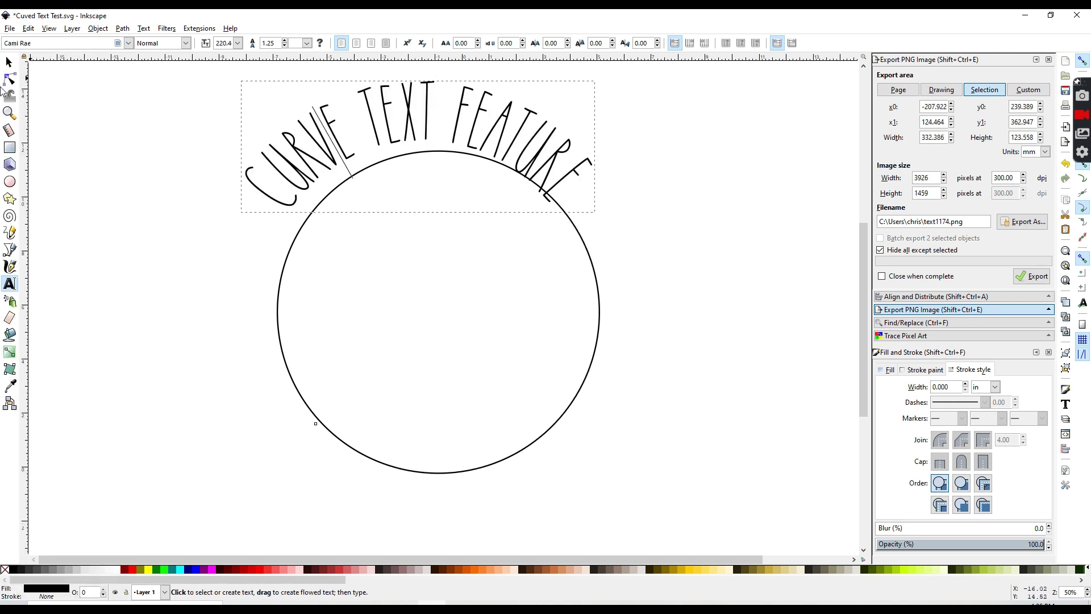
click(8, 62)
drag(437, 136, 591, 180)
Replace the curved wording with 'FRESH BAKED PIES'
key(t)
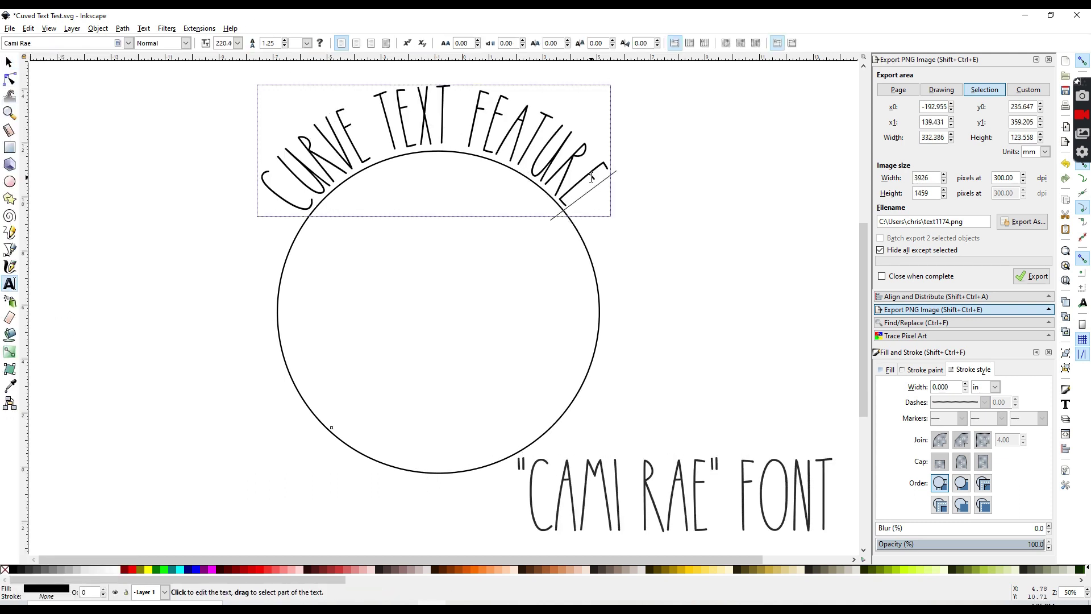
key(BackSpace)
key(BackSpace)
key(BackSpace)
key(BackSpace)
key(BackSpace)
key(BackSpace)
key(BackSpace)
key(BackSpace)
key(BackSpace)
key(BackSpace)
key(BackSpace)
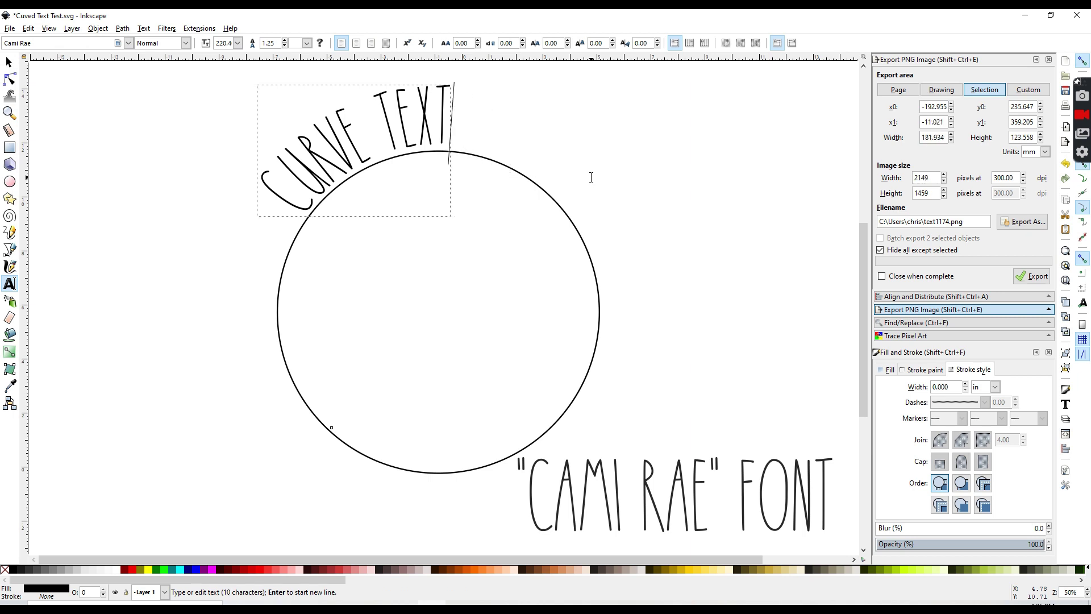
key(BackSpace)
key(BackSpace)
key(BackSpace)
key(BackSpace)
key(BackSpace)
key(BackSpace)
key(BackSpace)
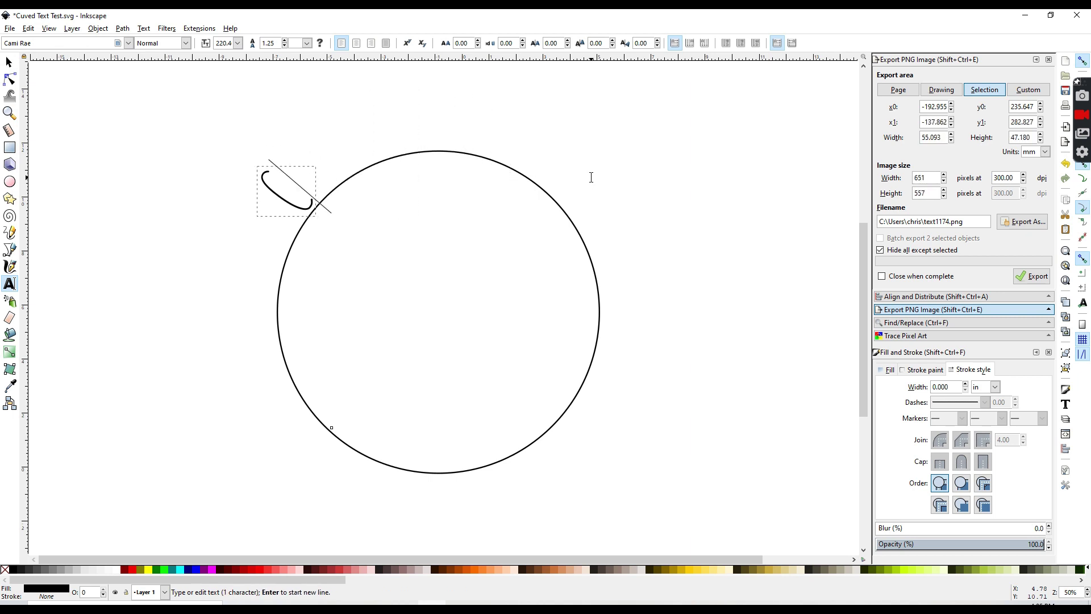
text(FRESG BAKE)
key(BackSpace)
key(BackSpace)
key(BackSpace)
key(BackSpace)
key(BackSpace)
key(BackSpace)
text(H B)
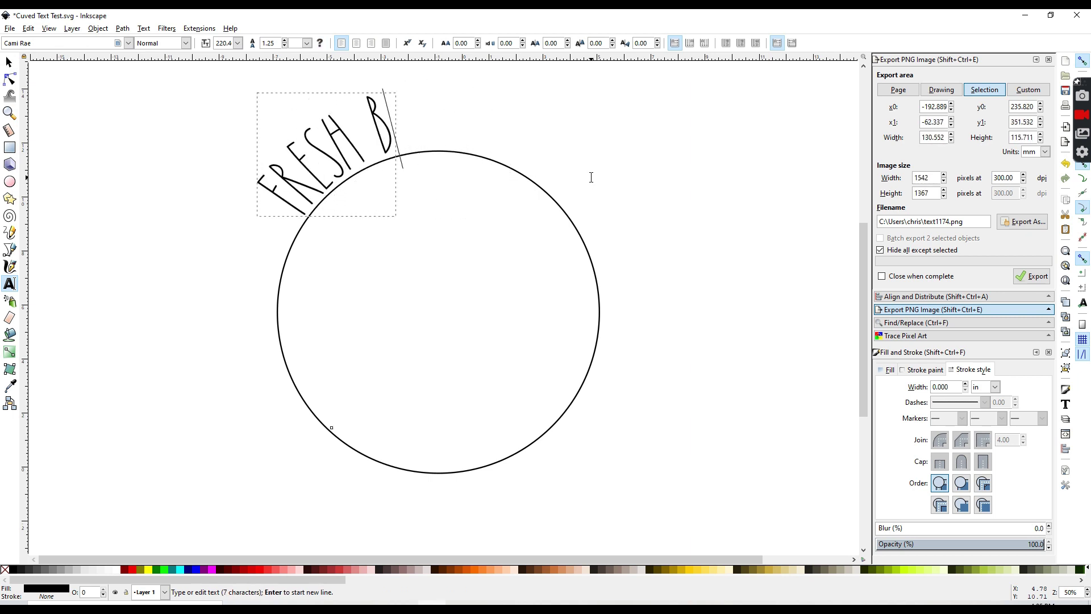
text(AKED PIES)
Rotate the text so it arches evenly across the circle's top
key(F1)
click(564, 130)
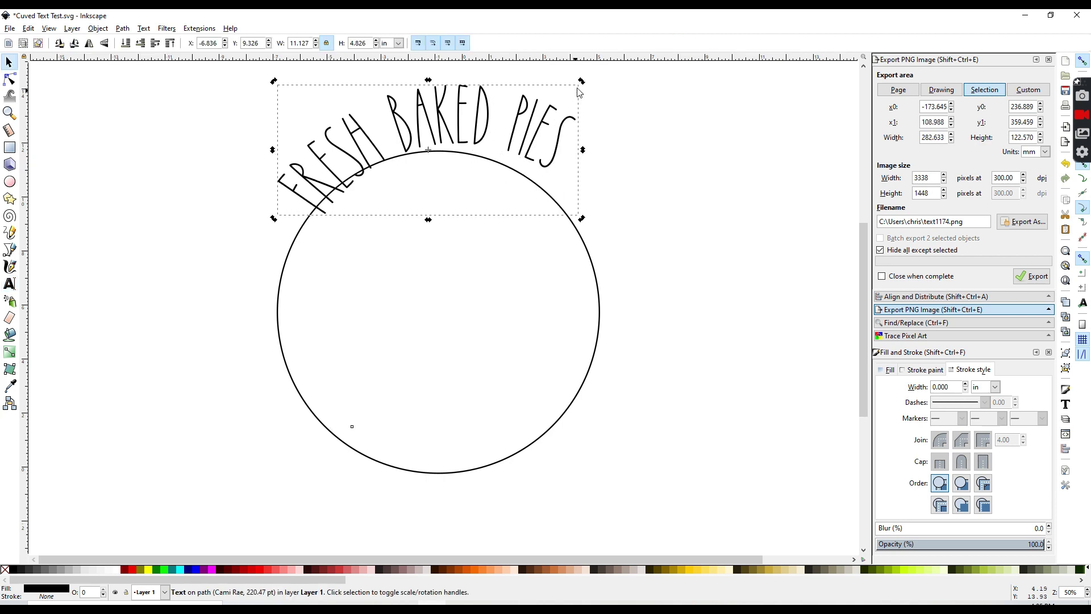
drag(584, 83, 592, 108)
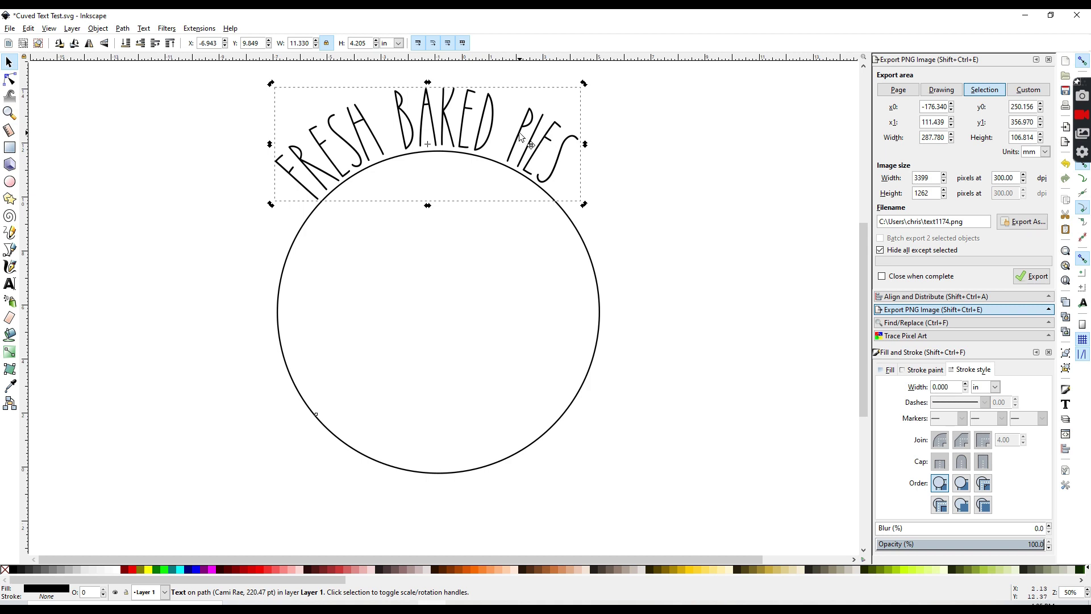
drag(520, 137, 521, 138)
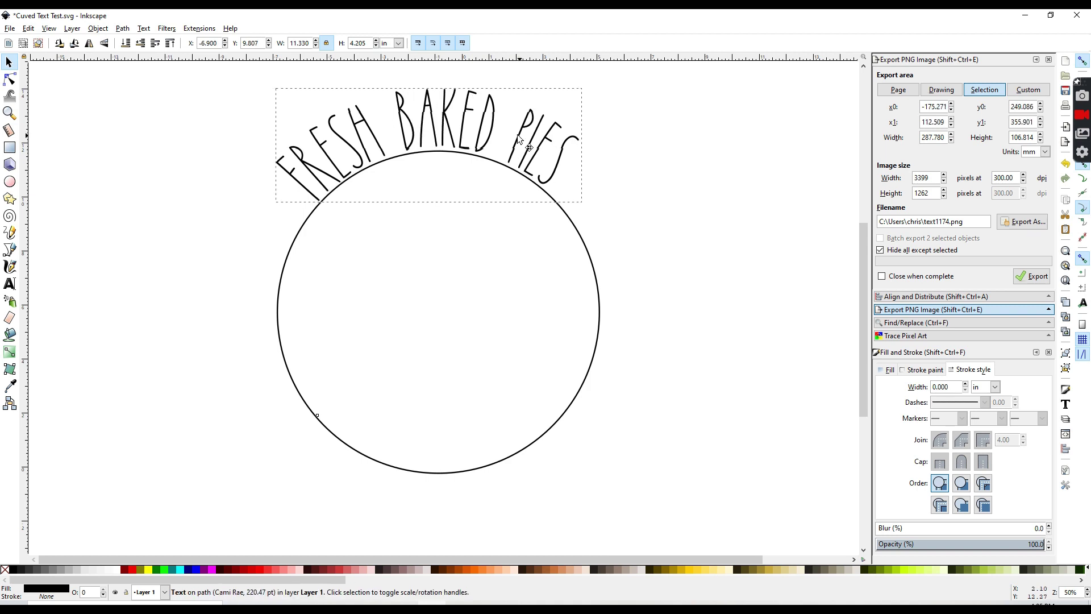
Set the circle's stroke paint to none and drag the curved text down to mid-canvas
click(598, 287)
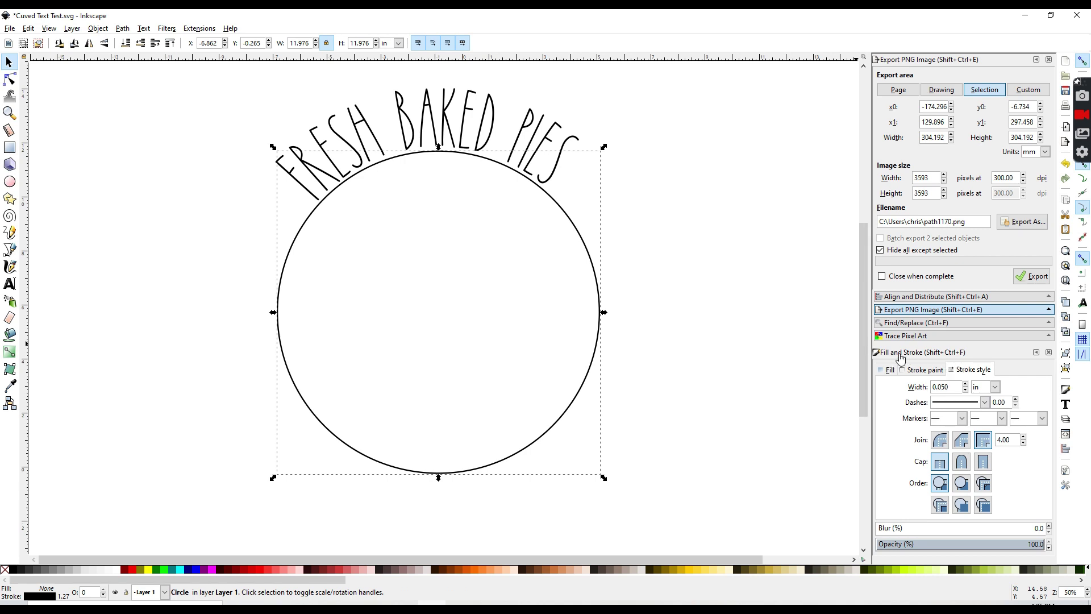
click(889, 370)
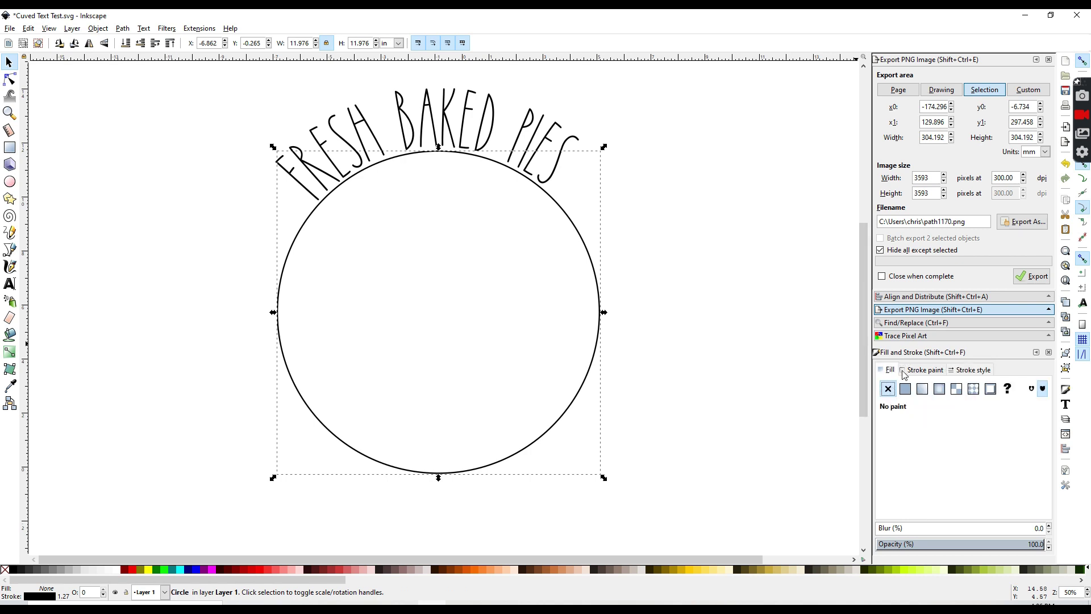
click(909, 370)
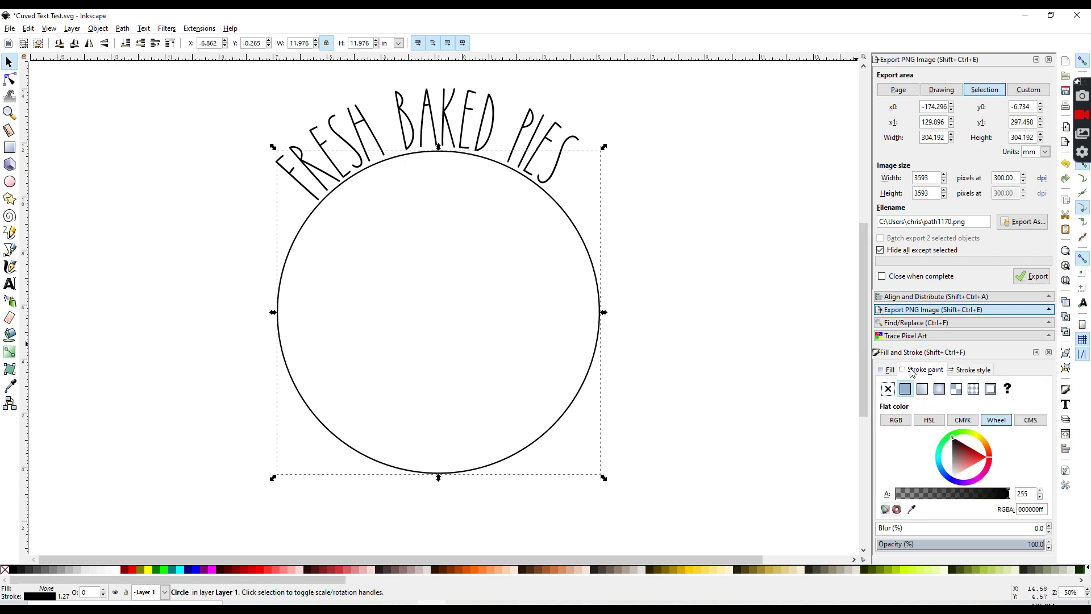
click(888, 388)
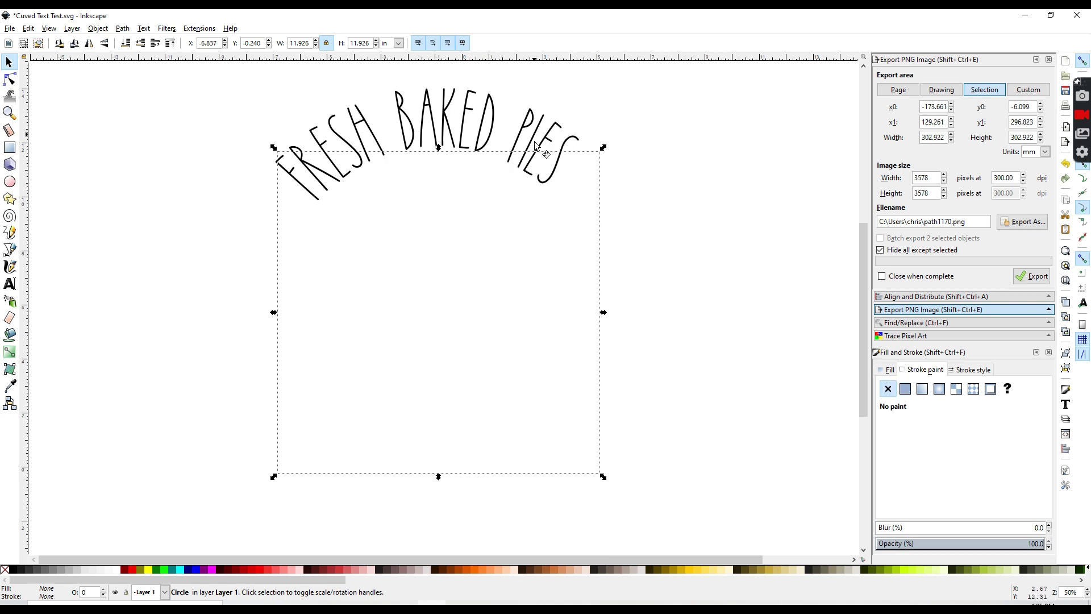
drag(540, 139, 559, 280)
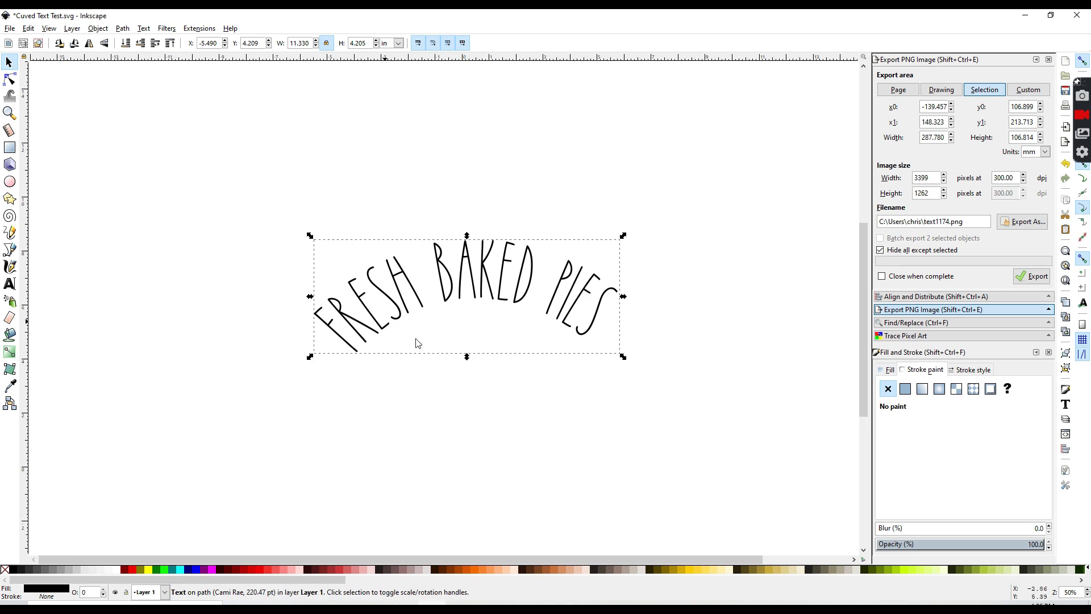
click(9, 29)
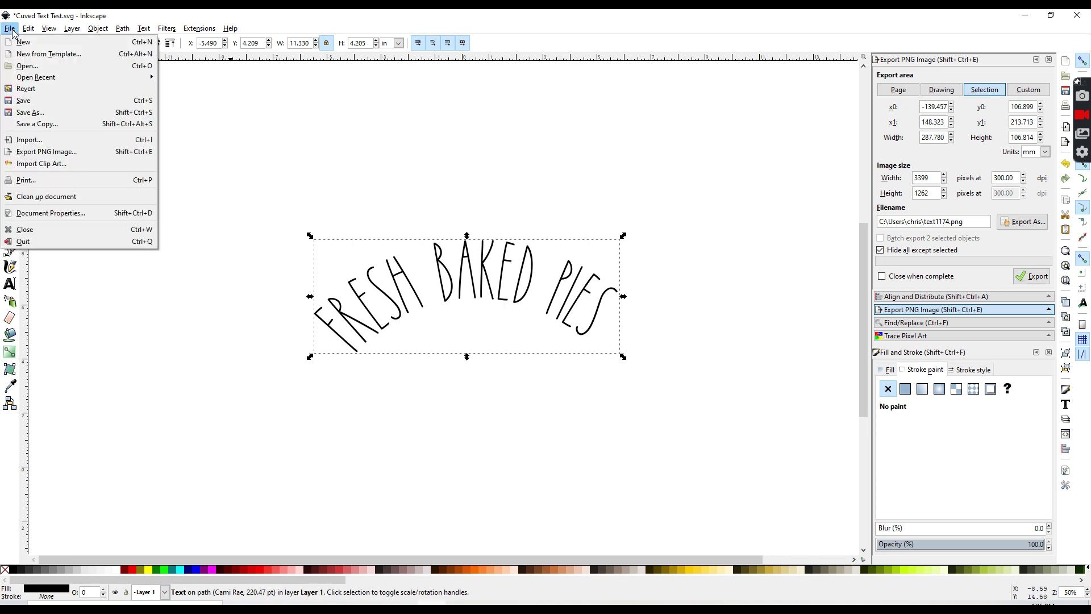
click(59, 116)
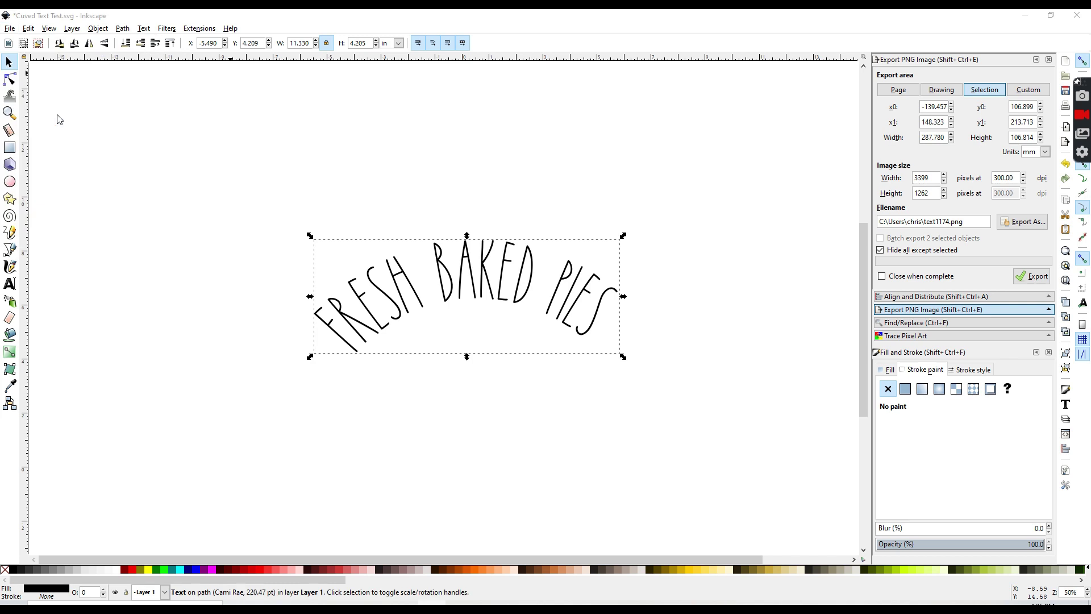
click(379, 271)
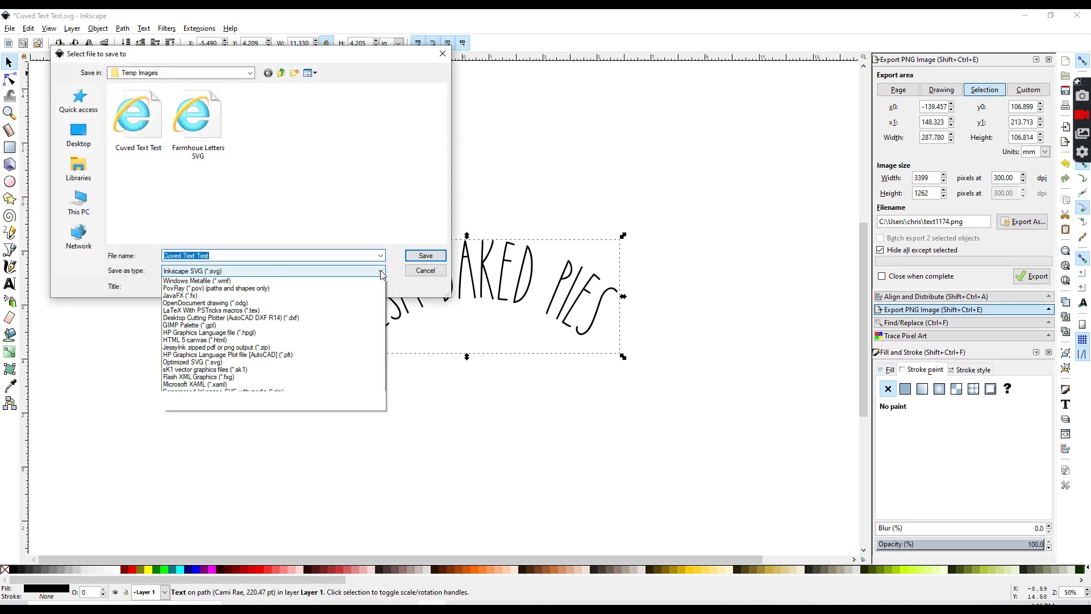
click(169, 289)
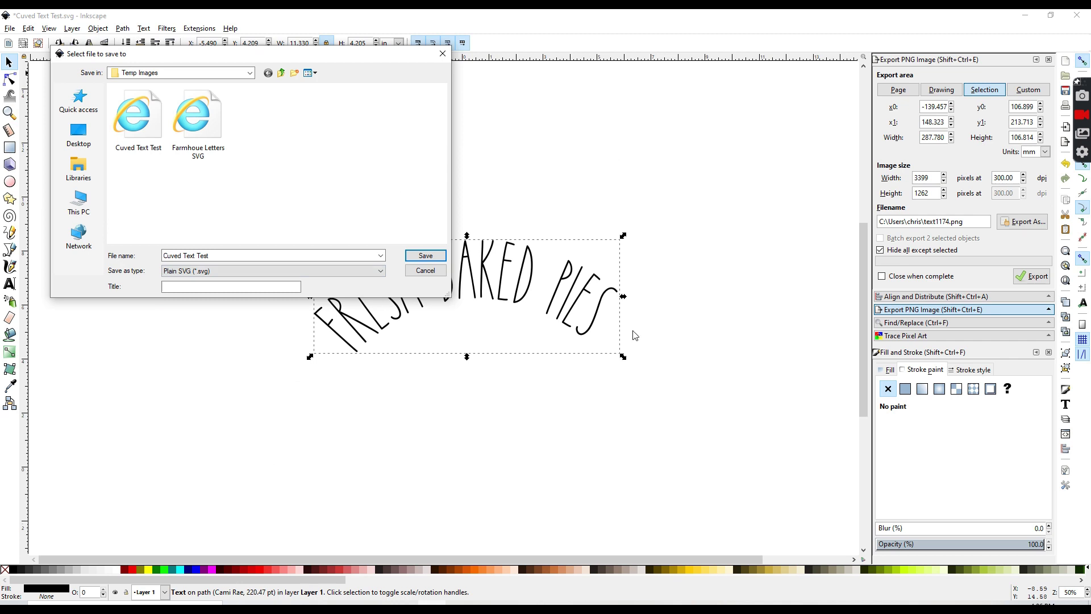
click(442, 54)
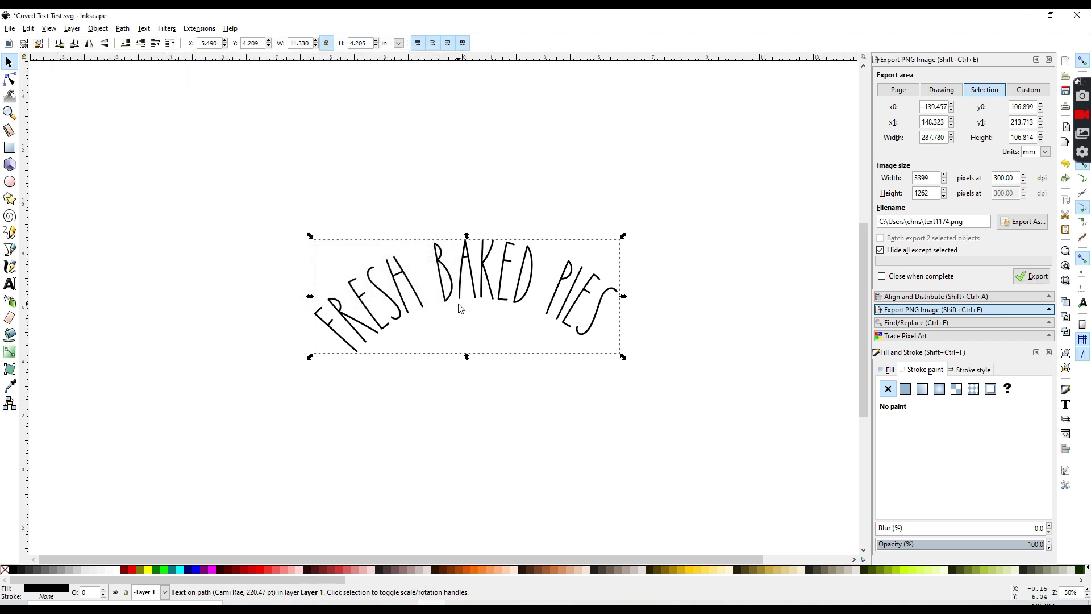
click(187, 141)
click(10, 28)
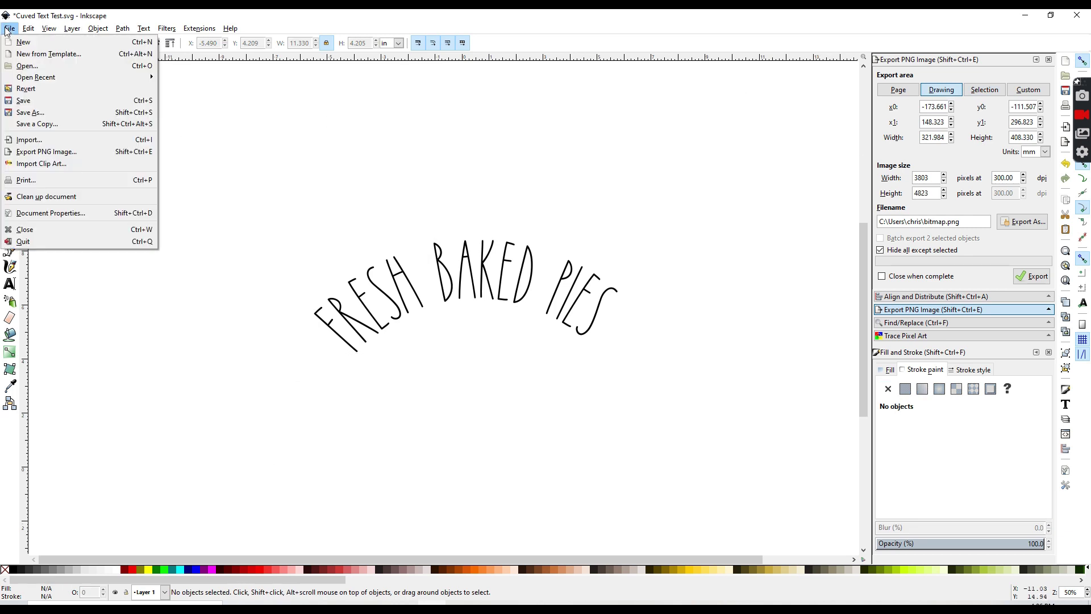
click(37, 151)
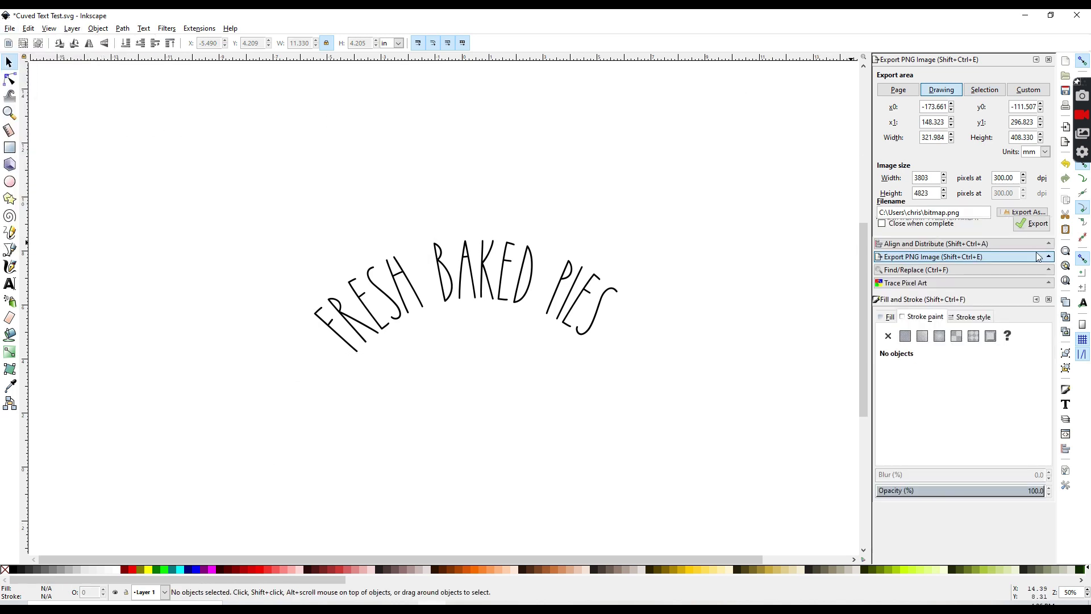
key(ctrl+a)
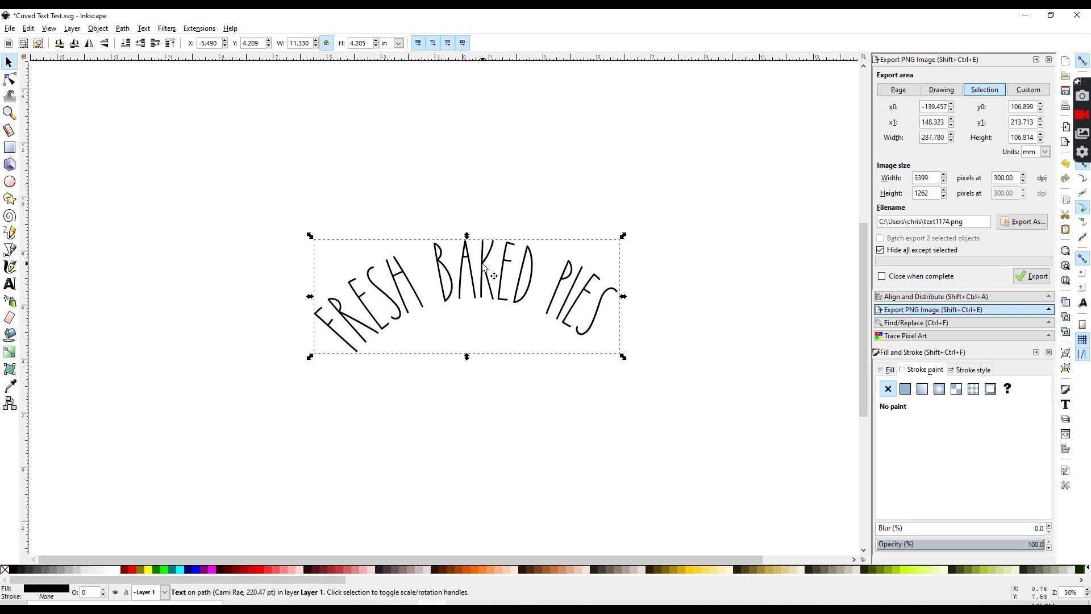
Drag the curved FRESH BAKED PIES text a little up and left
drag(480, 250, 472, 225)
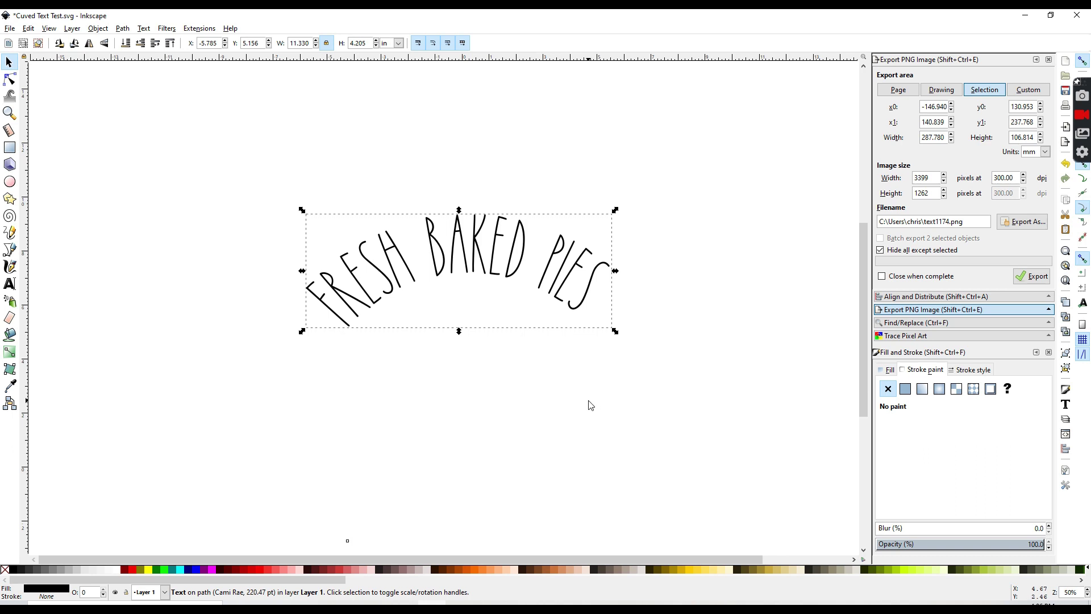